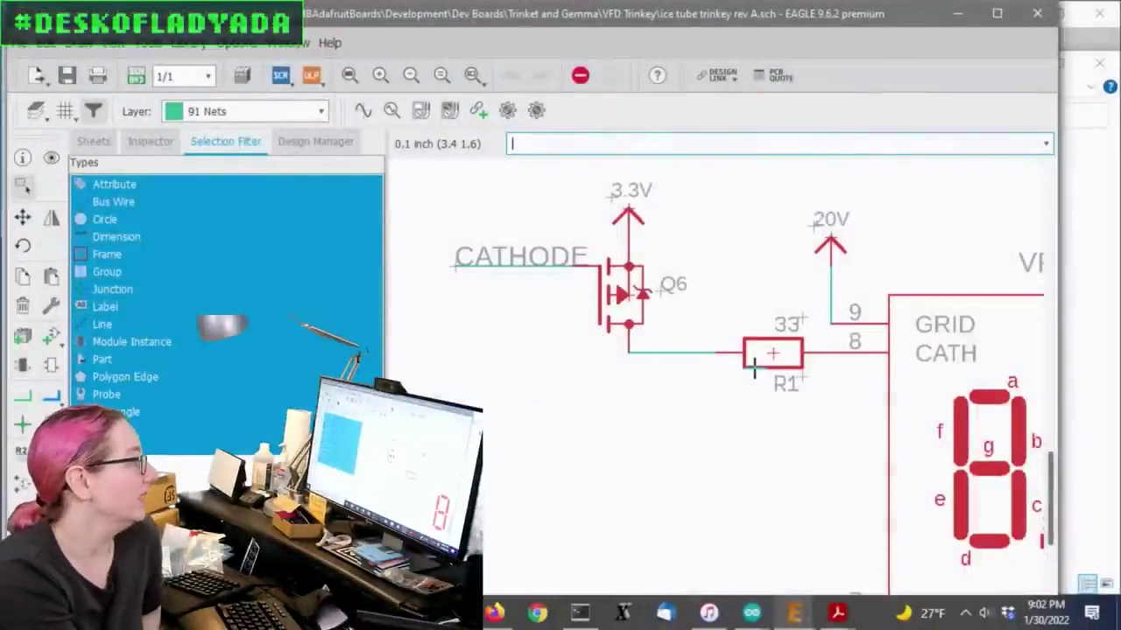
# Step: Examine the schematic's VFD tube cathode driver circuit and the ~20V boost converter built around the FAN5331SX
pyautogui.scroll(-5, 488, 193)
pyautogui.scroll(3, 497, 251)
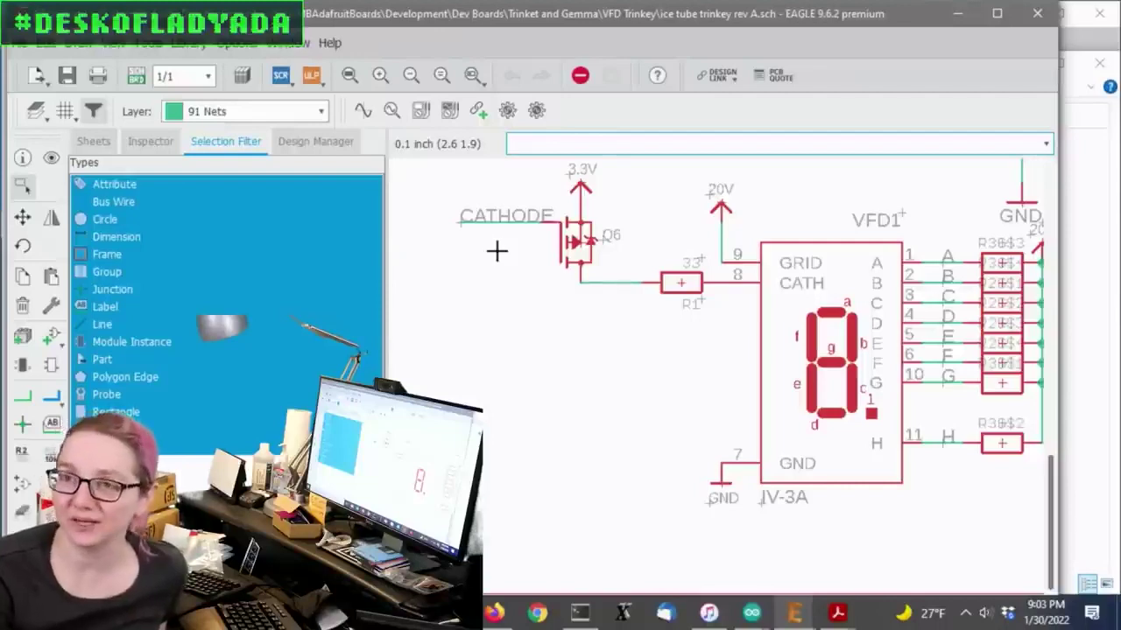
pyautogui.scroll(-5, 888, 323)
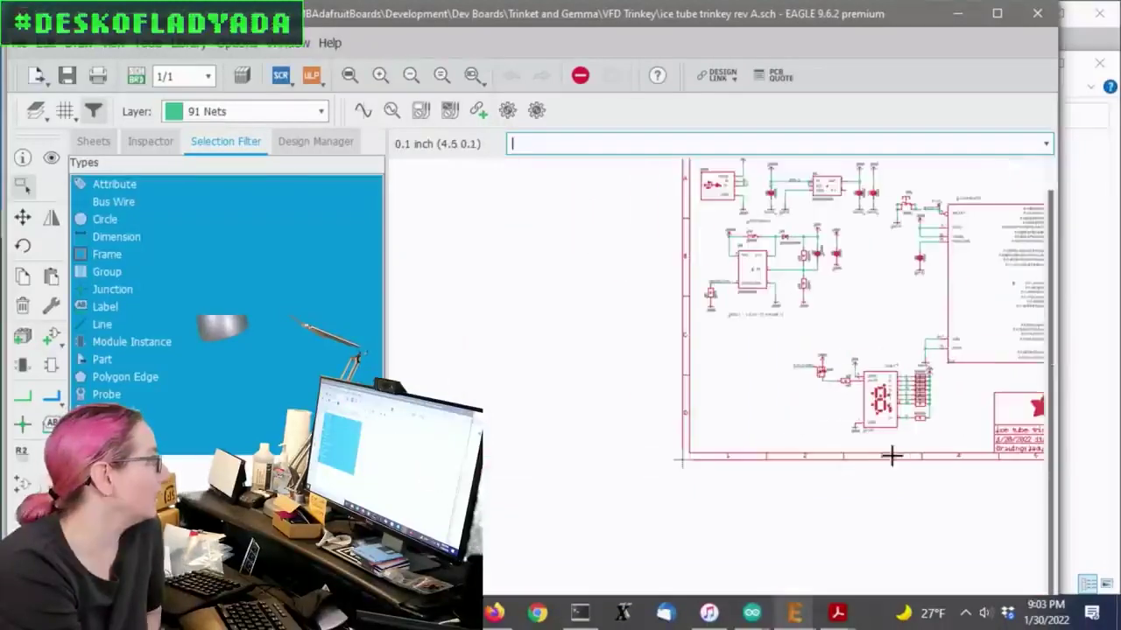
pyautogui.scroll(7, 769, 350)
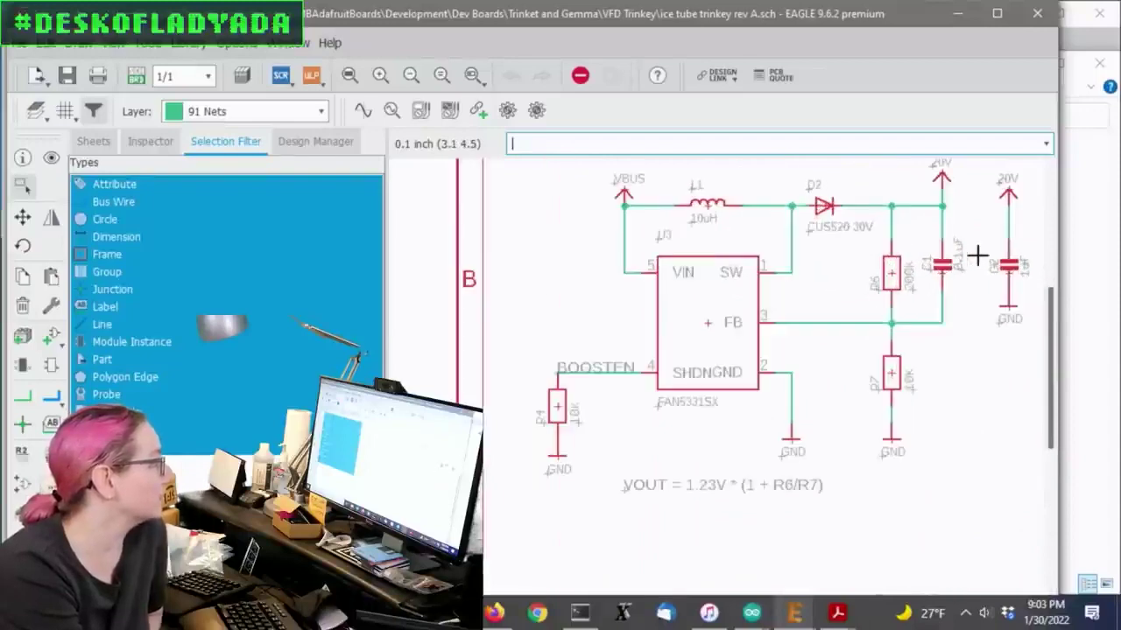
pyautogui.scroll(-1, 1007, 223)
pyautogui.scroll(2, 1040, 191)
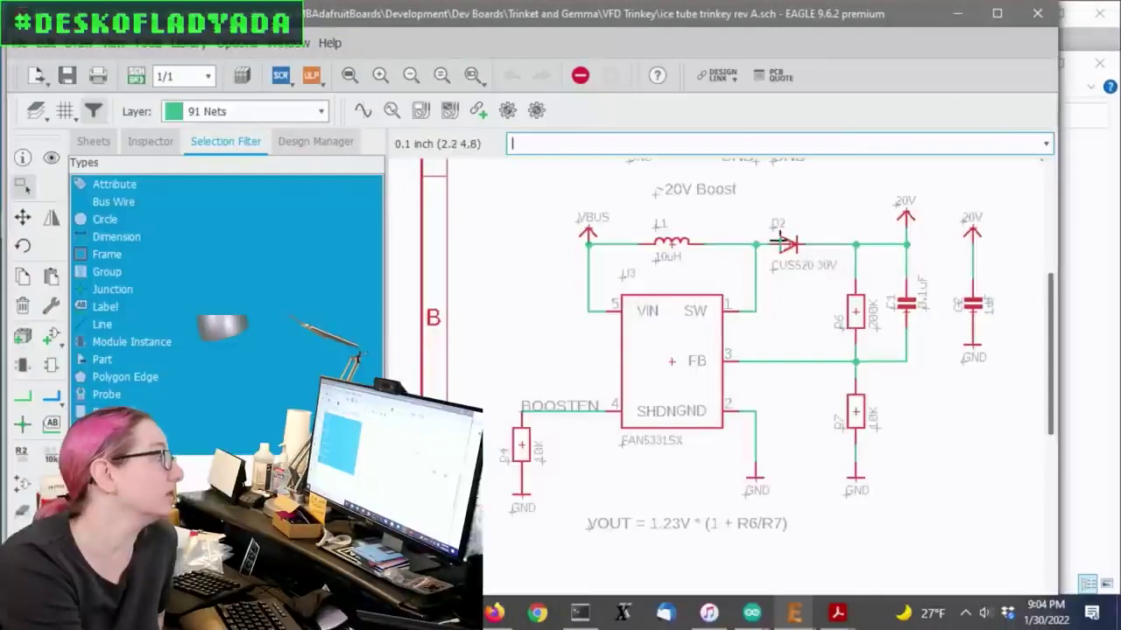
pyautogui.scroll(3, 802, 228)
pyautogui.scroll(-2, 942, 280)
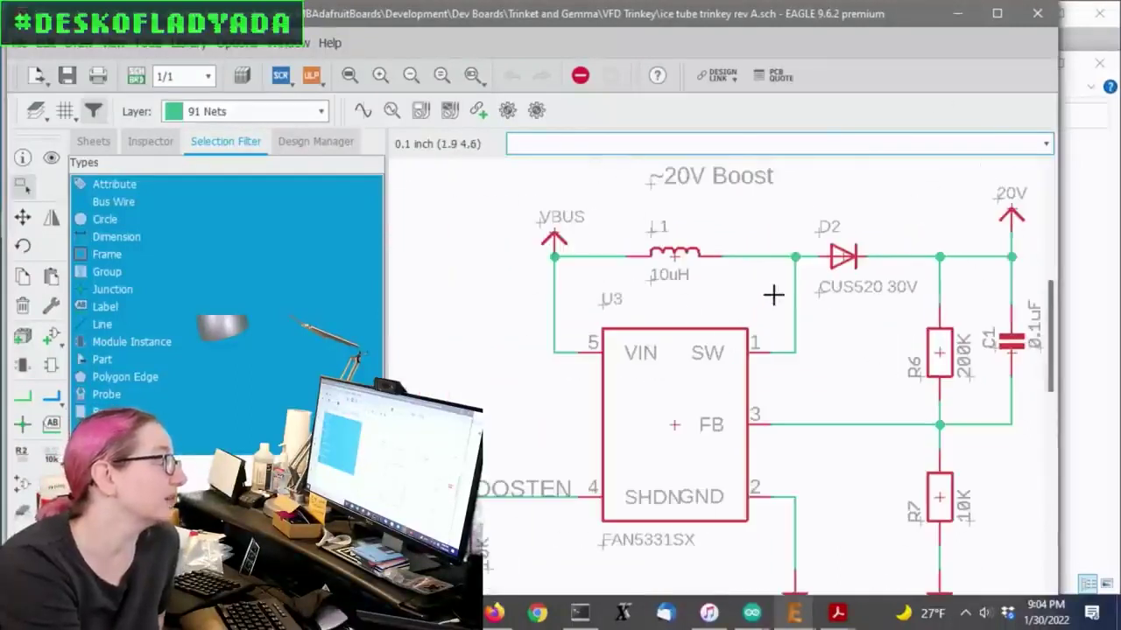
pyautogui.scroll(-1, 773, 295)
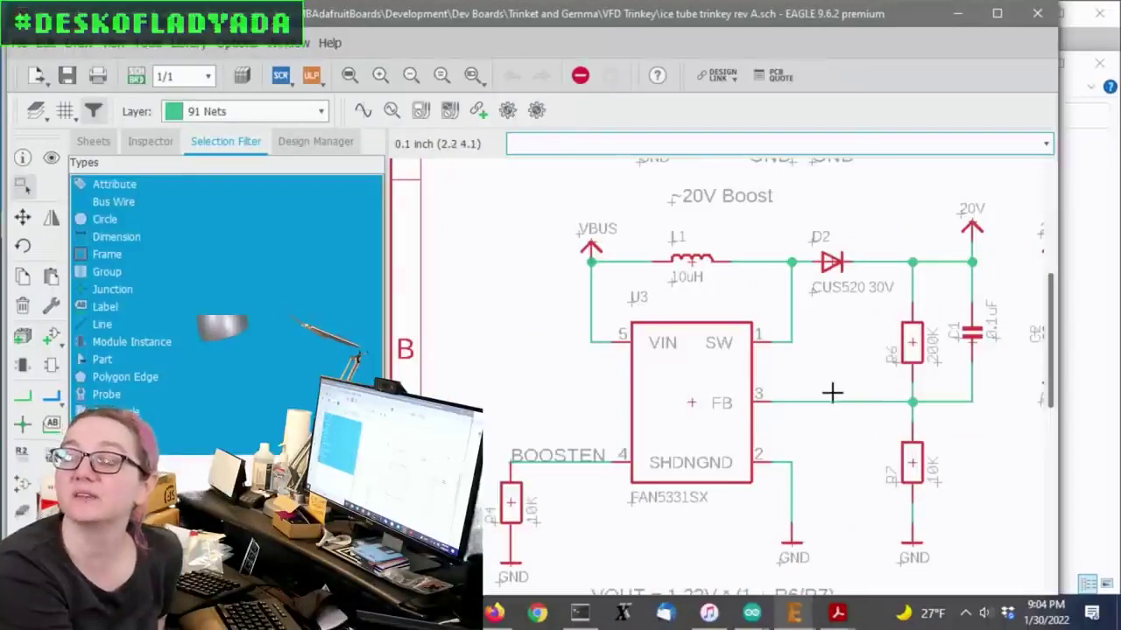
pyautogui.scroll(1, 832, 392)
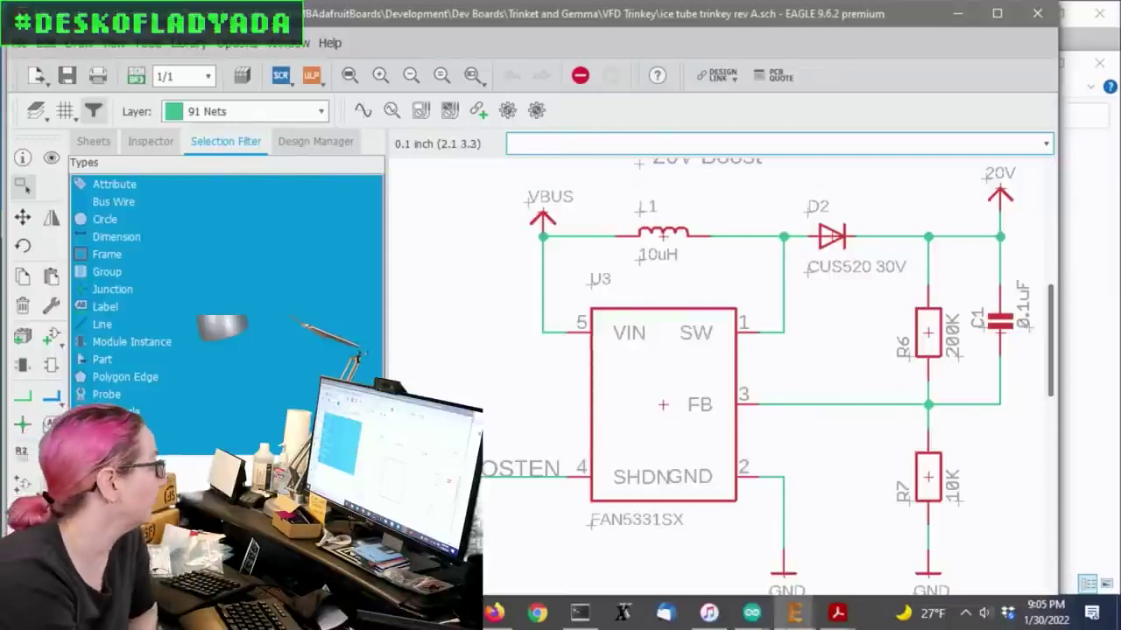
# Step: Switch to Firefox, search Digi-Key for fan5331, and open the product page of onsemi's single-quantity FAN5331SX
pyautogui.click(537, 613)
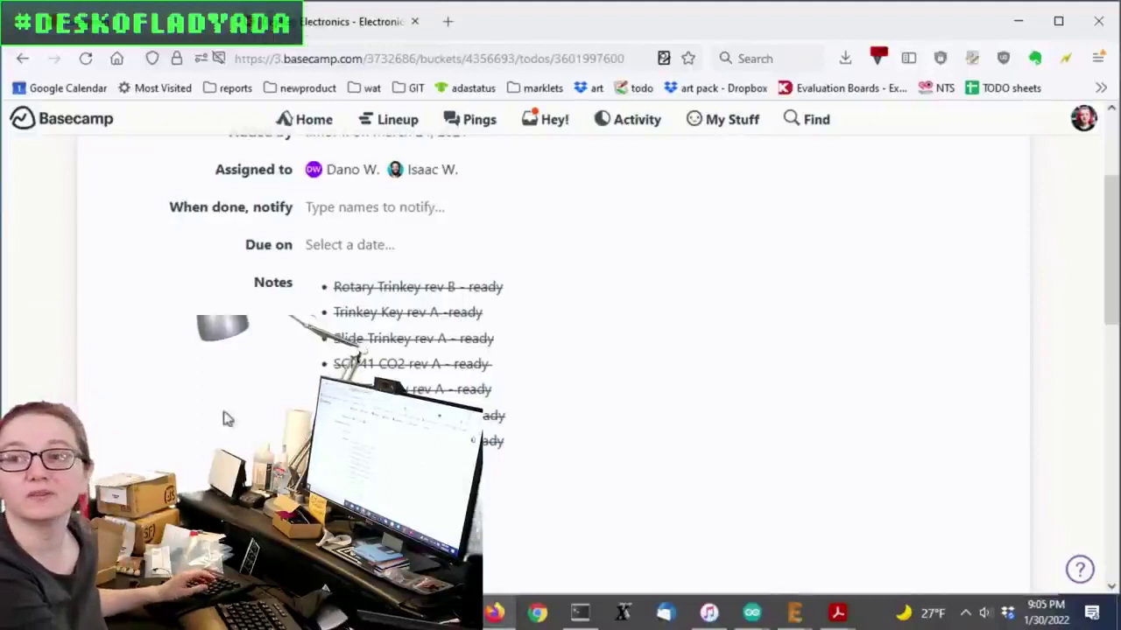
pyautogui.click(326, 27)
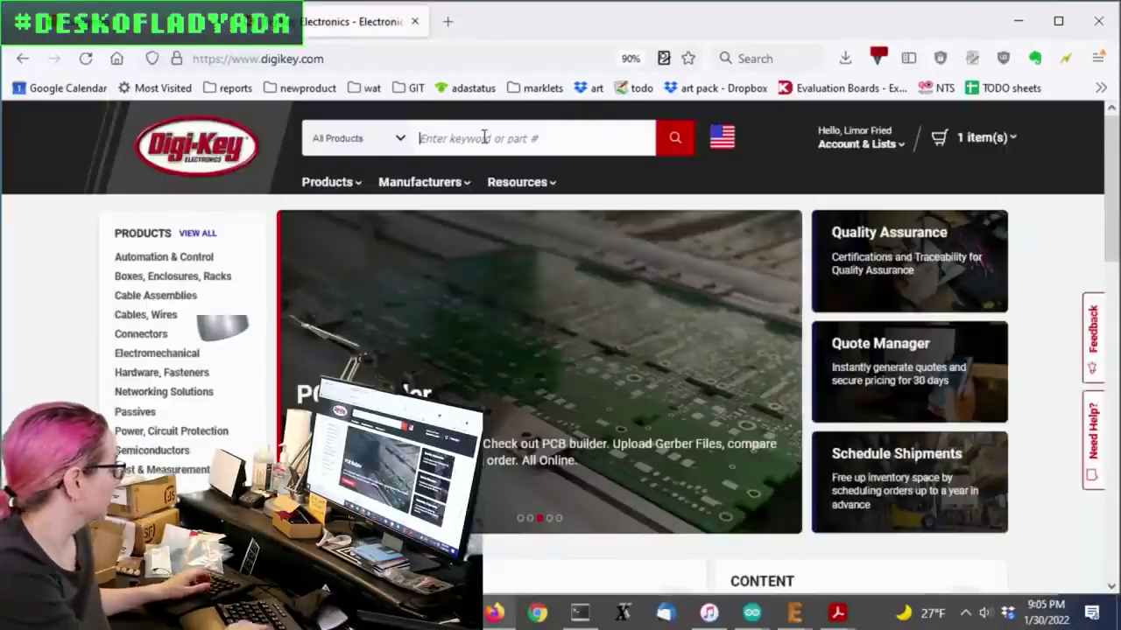
pyautogui.write('fan5331')
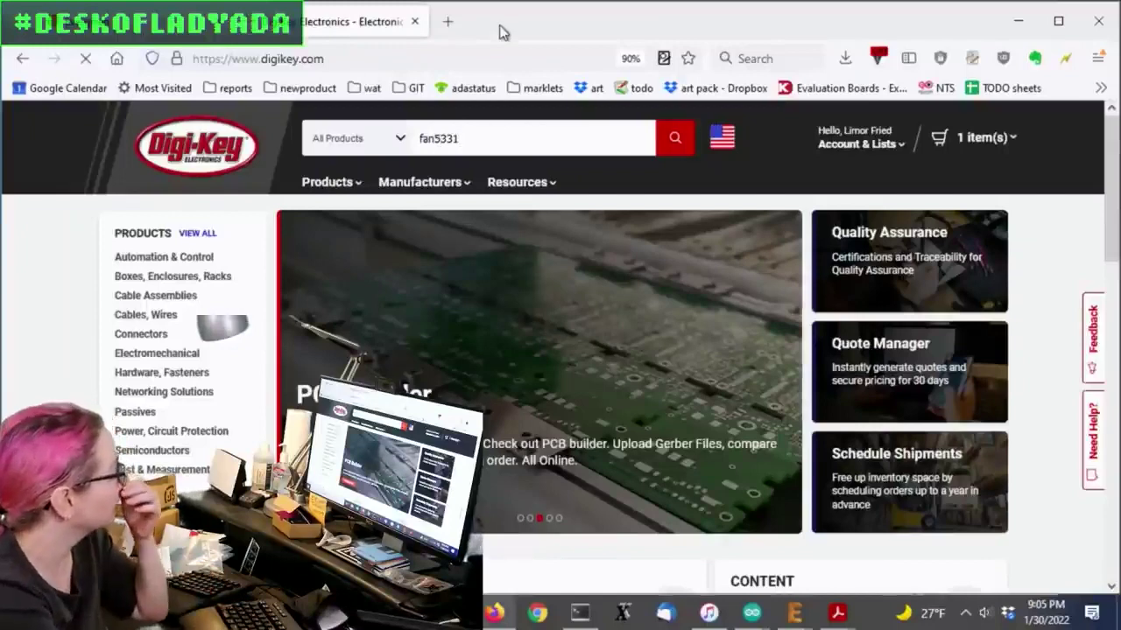
pyautogui.press('Return')
pyautogui.scroll(-5, 607, 253)
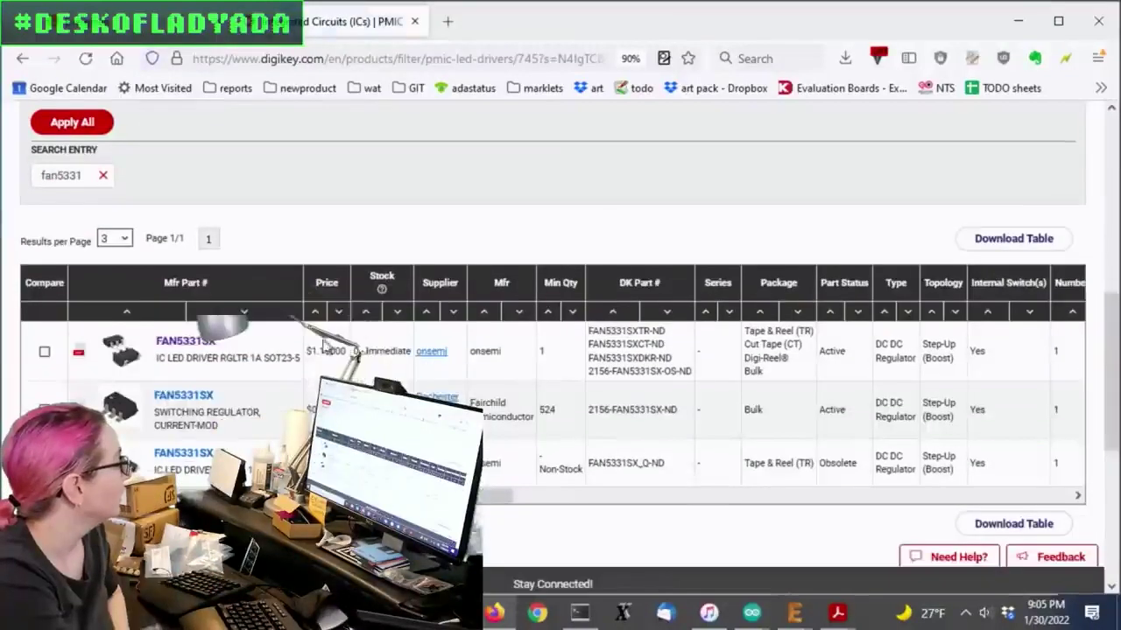
pyautogui.click(193, 343)
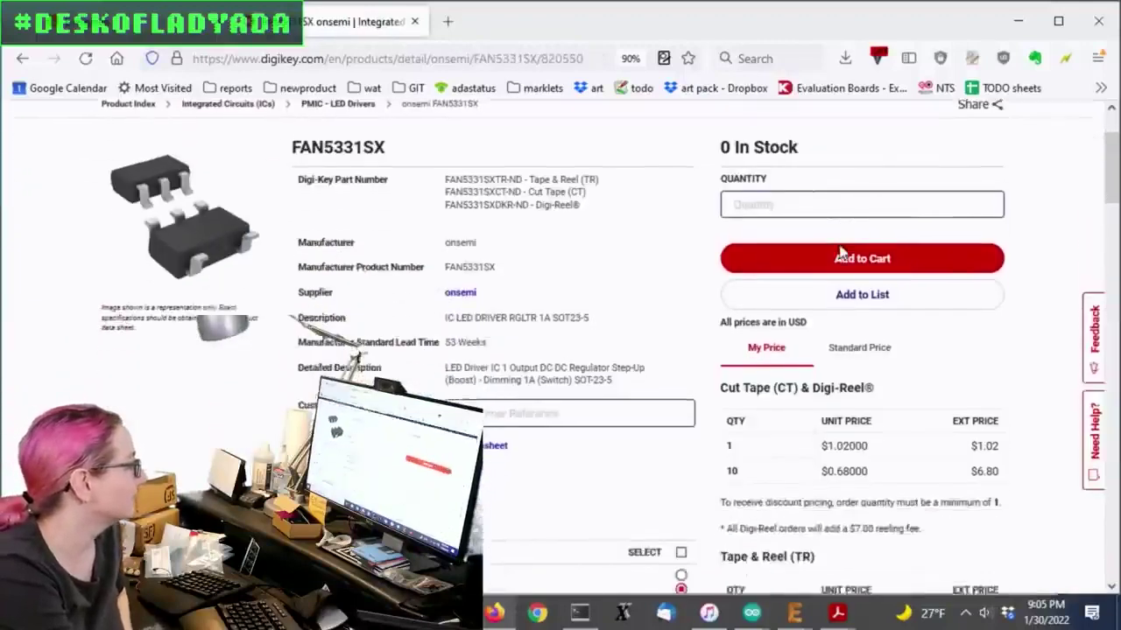
# Step: Show the FAN5331SX's standard pricing and review its stock, quantity price breaks and product details
pyautogui.click(884, 450)
pyautogui.scroll(-3, 943, 268)
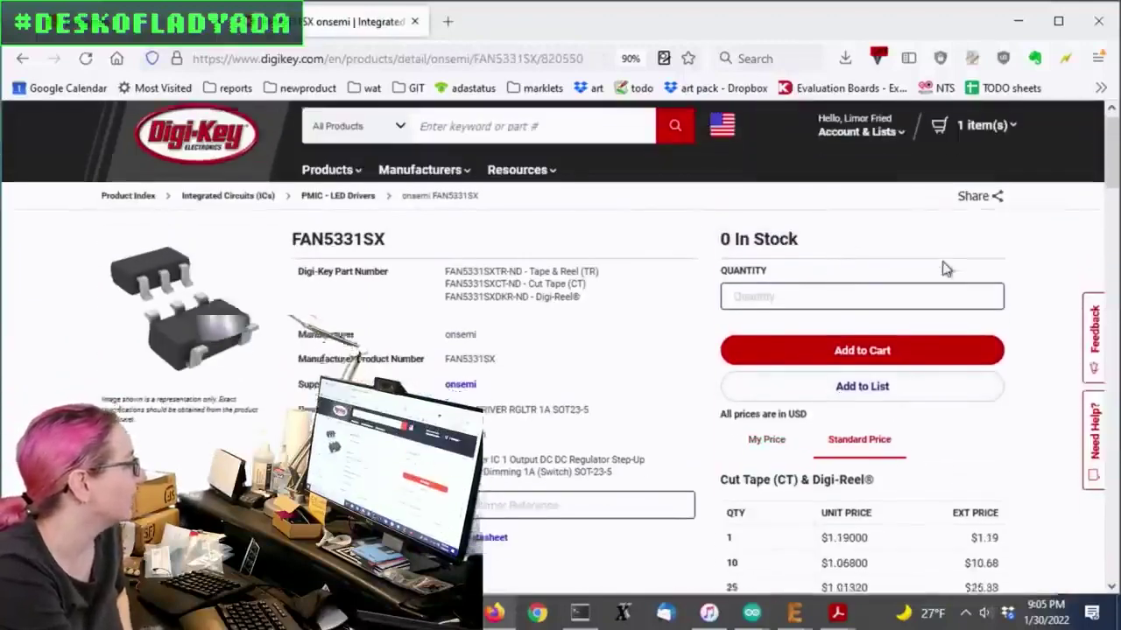
pyautogui.scroll(-2, 943, 268)
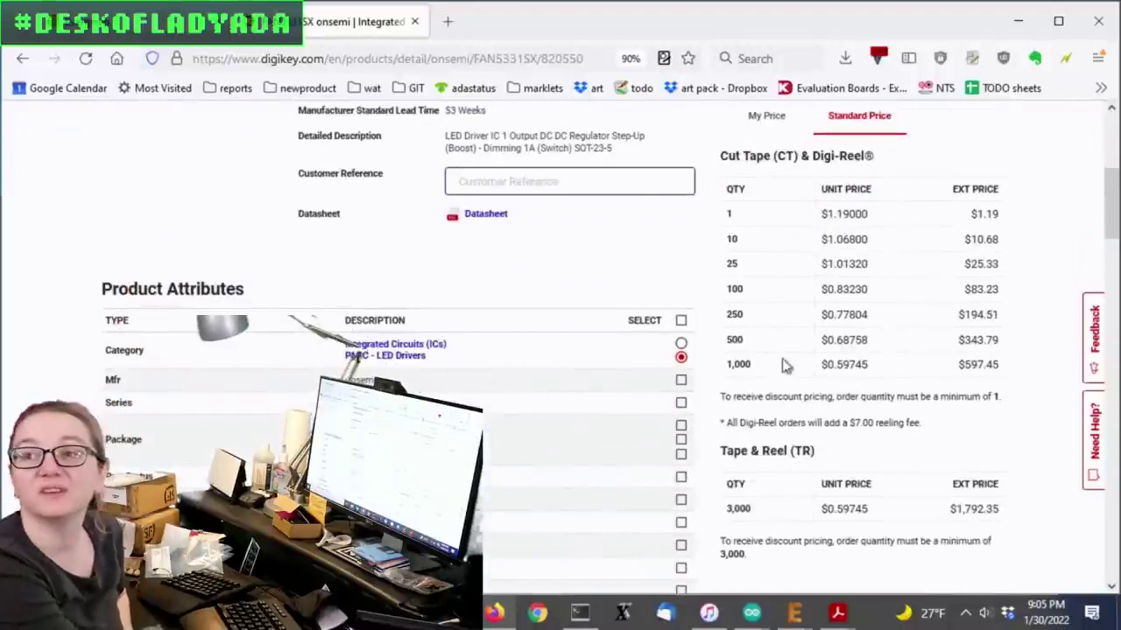
pyautogui.scroll(5, 324, 352)
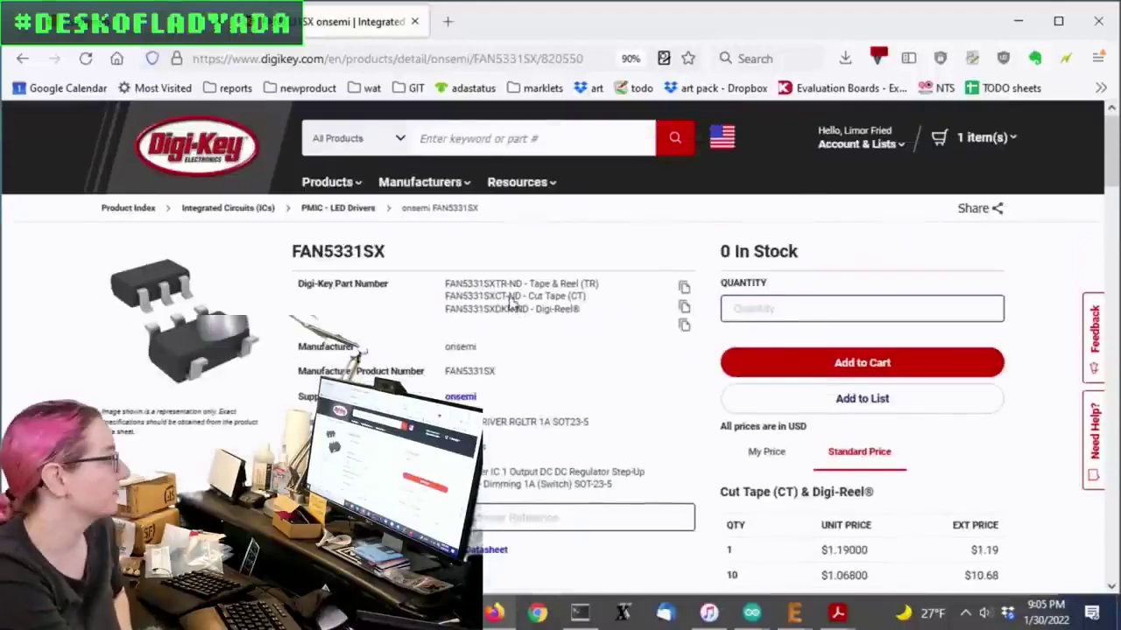
pyautogui.scroll(-3, 640, 309)
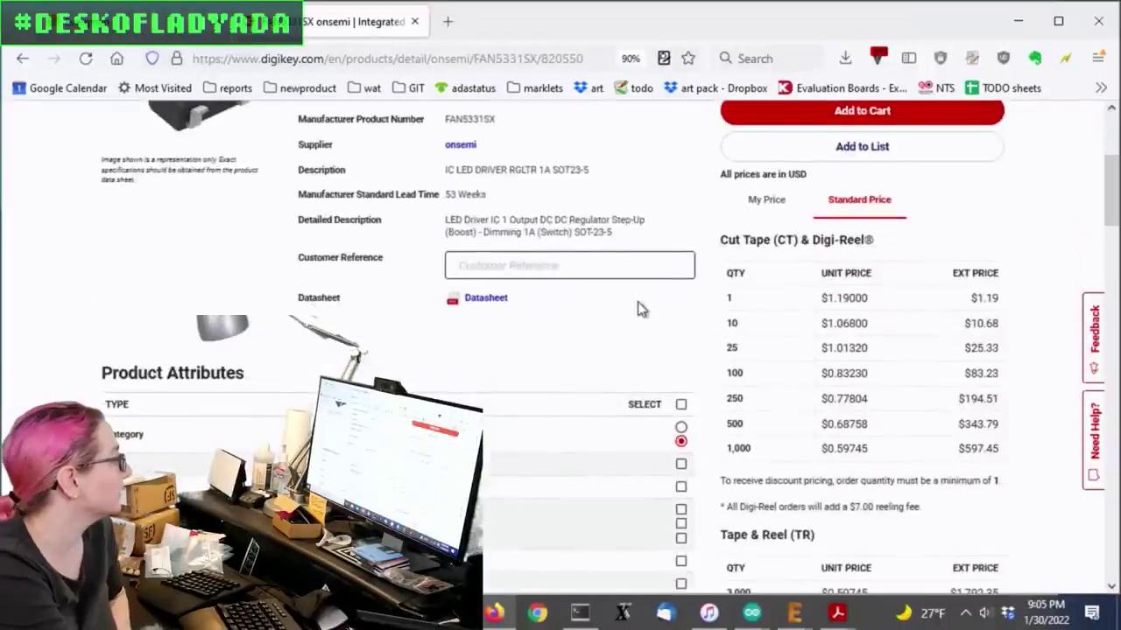
pyautogui.scroll(-2, 641, 308)
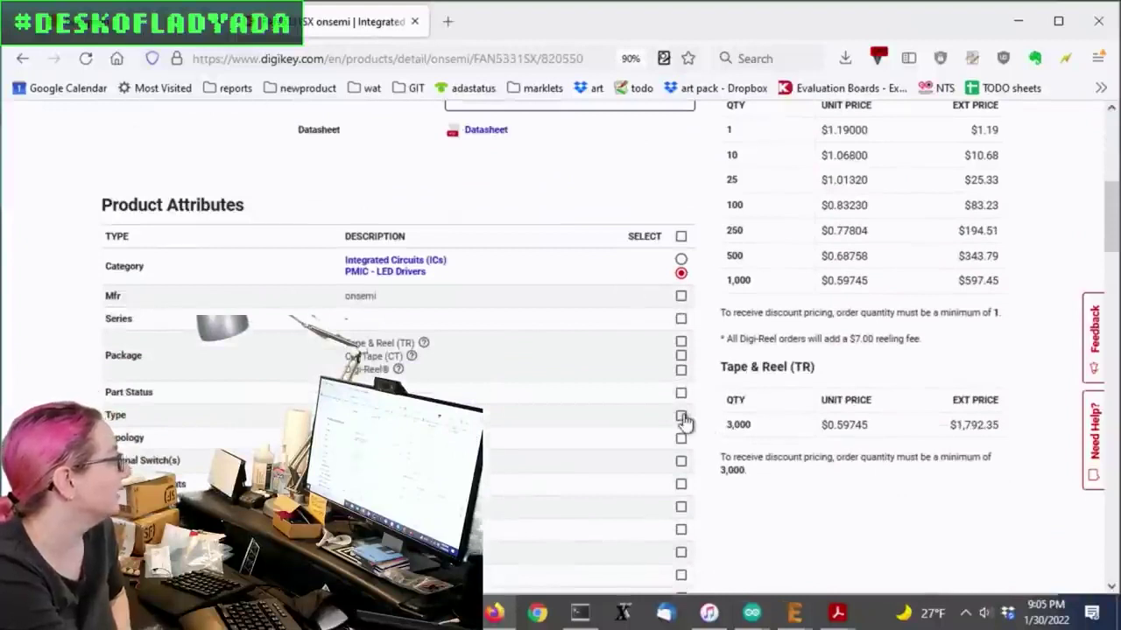
# Step: Select the product attributes Active status, DC DC Regulator type, Step-Up (Boost) topology, internal switch Yes and 1 output as matching criteria
pyautogui.scroll(-2, 726, 395)
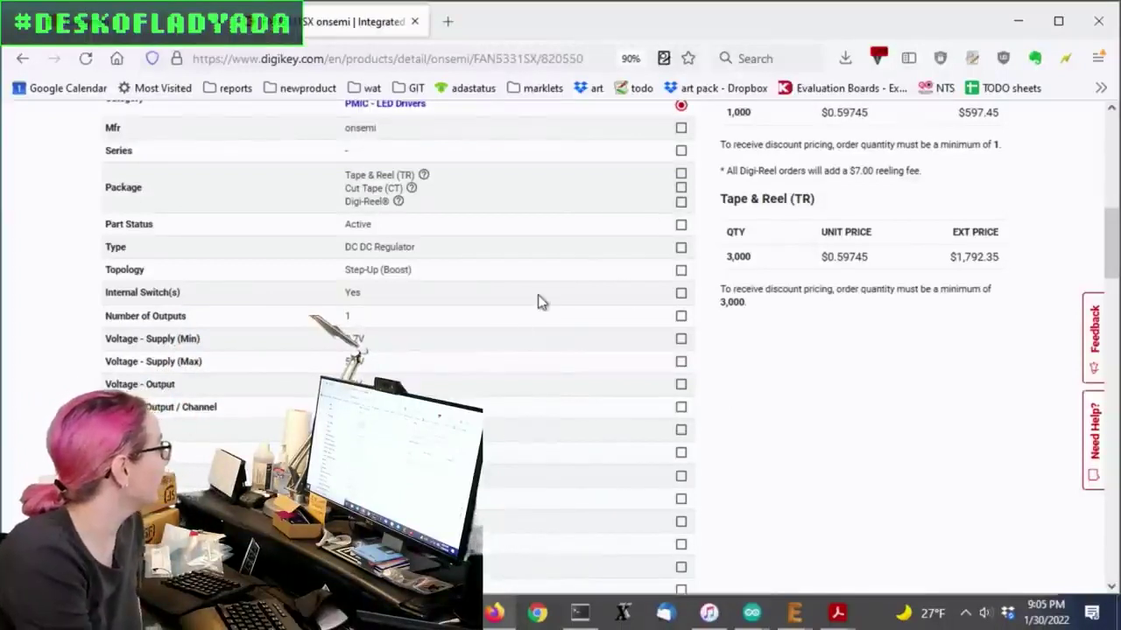
pyautogui.click(680, 224)
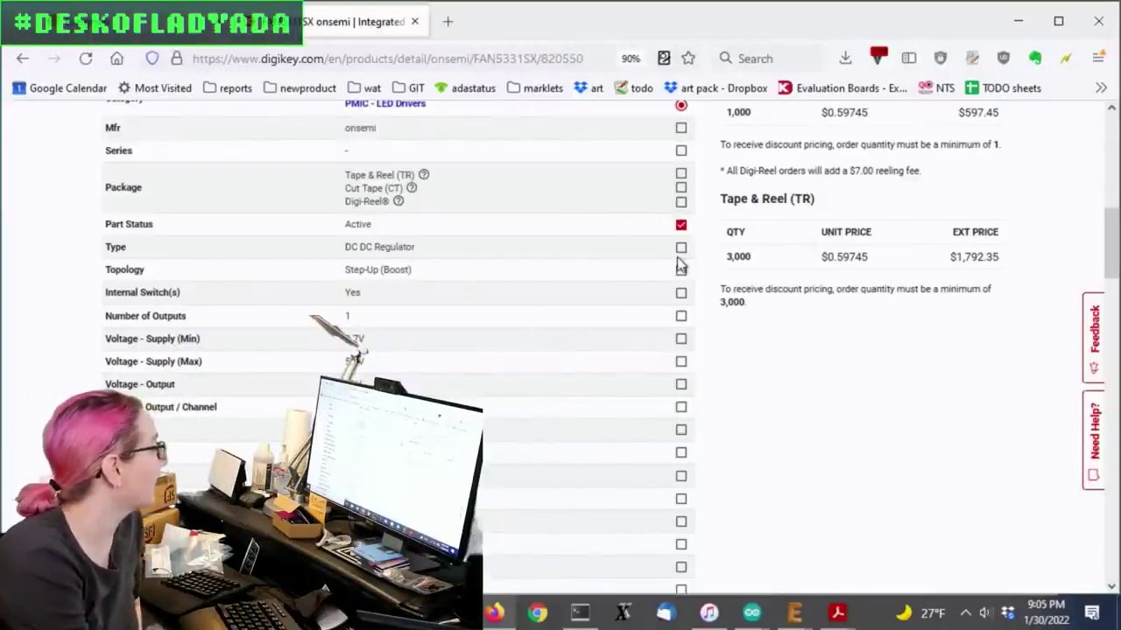
pyautogui.click(681, 247)
pyautogui.click(681, 271)
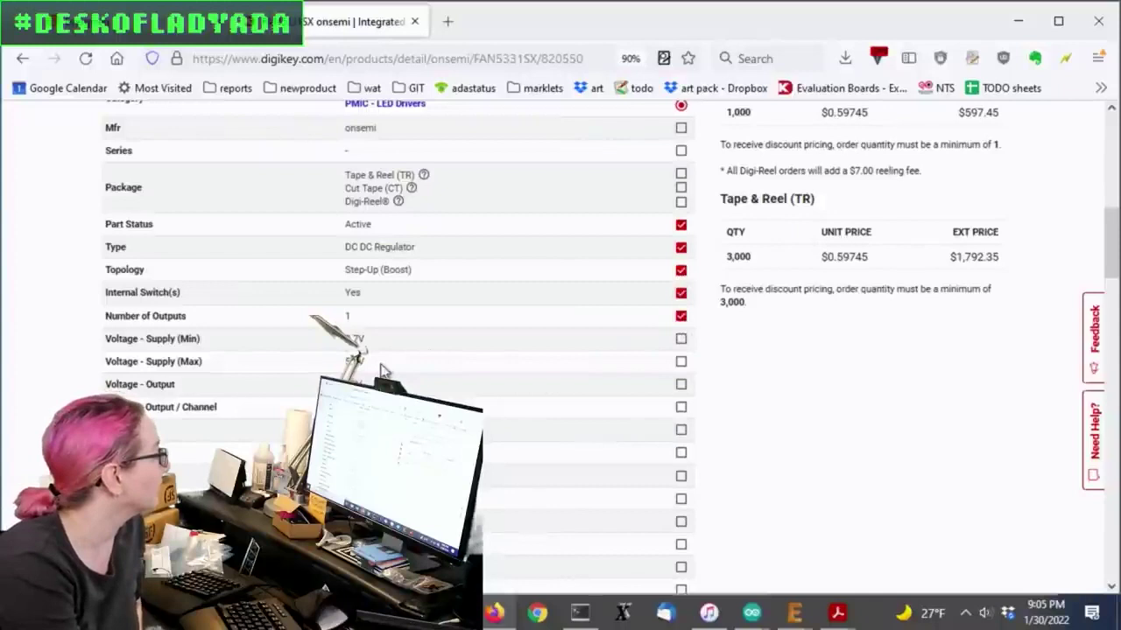
# Step: Add the SOT-23-5 supplier device package to the matching criteria and list the similar parts
pyautogui.scroll(-2, 383, 371)
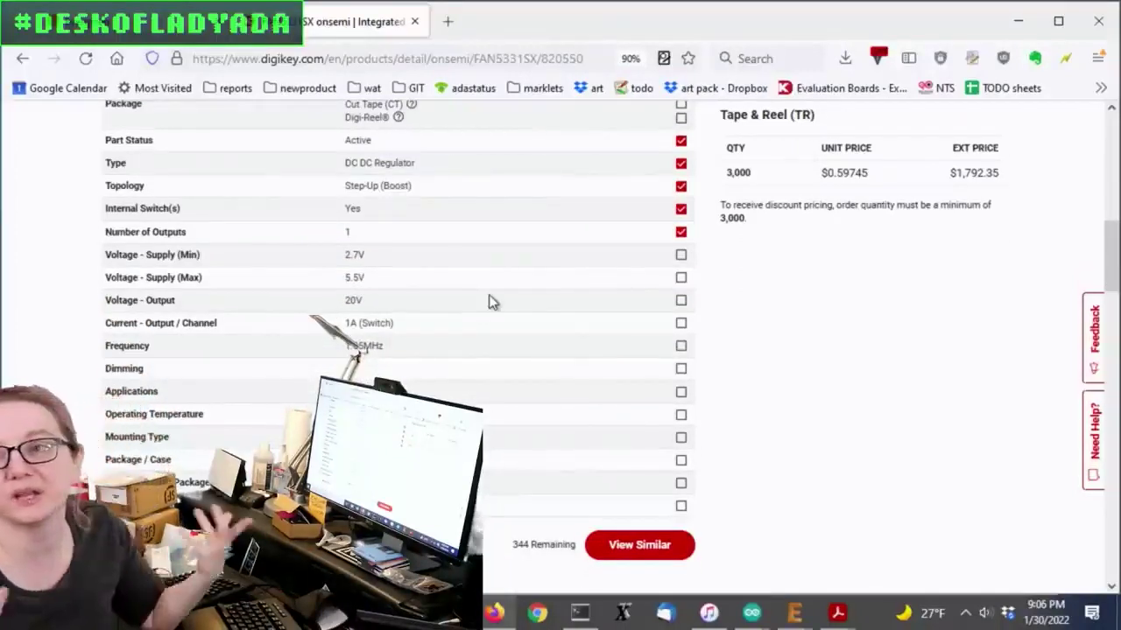
pyautogui.scroll(-4, 603, 286)
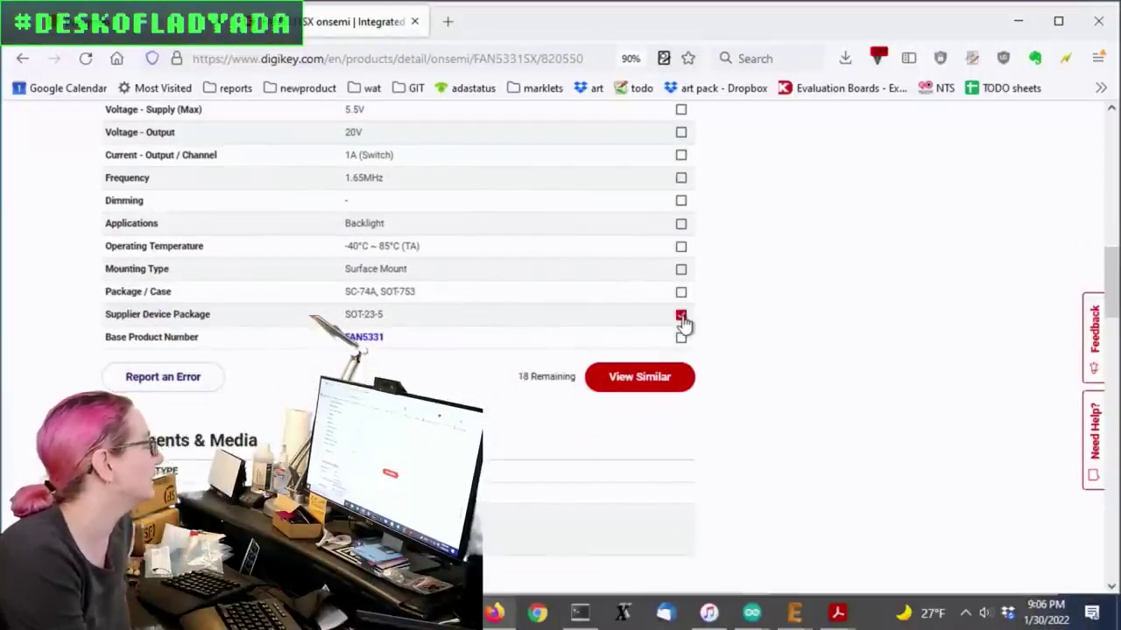
pyautogui.click(657, 381)
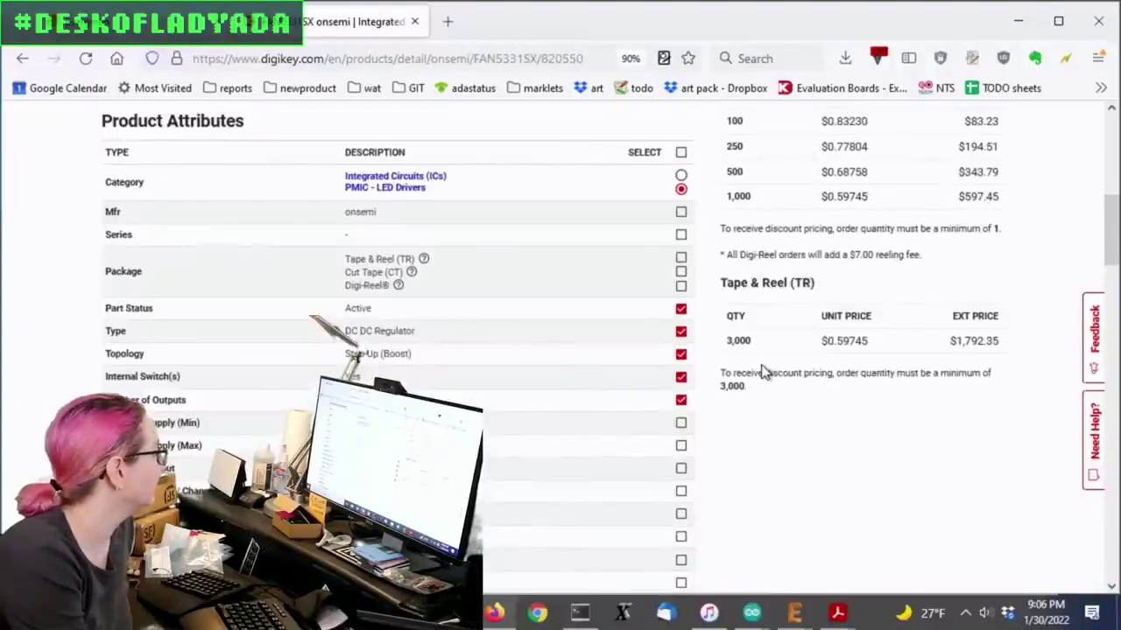
pyautogui.scroll(-3, 763, 372)
pyautogui.click(642, 466)
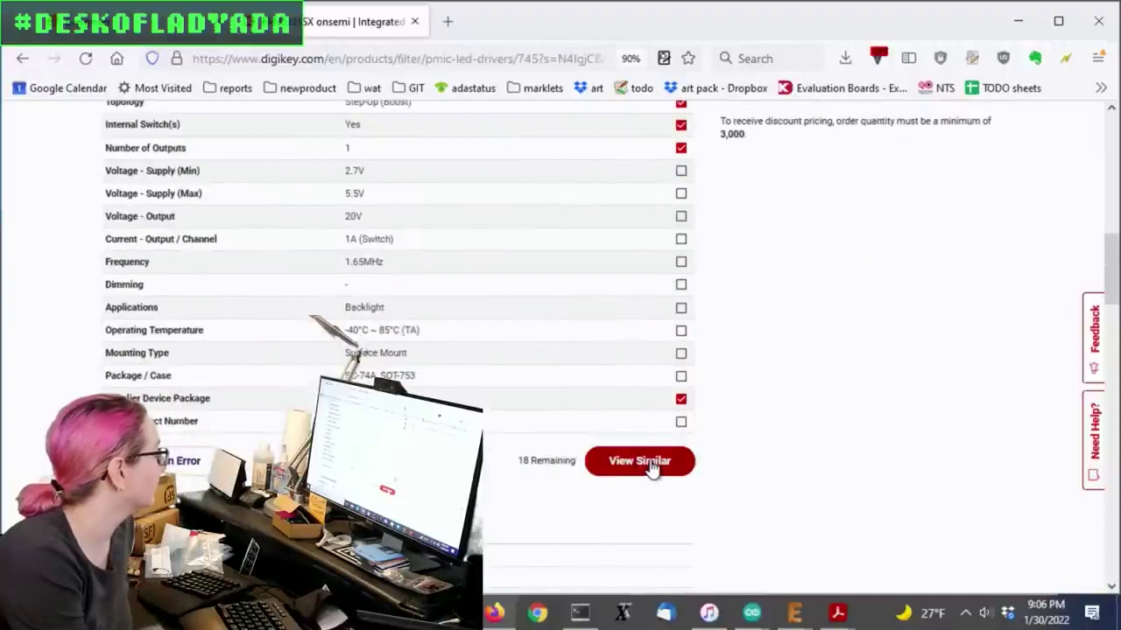
# Step: Examine the similar LED drivers' output voltage and current options, prices, stock levels and manufacturers
pyautogui.scroll(-10, 775, 333)
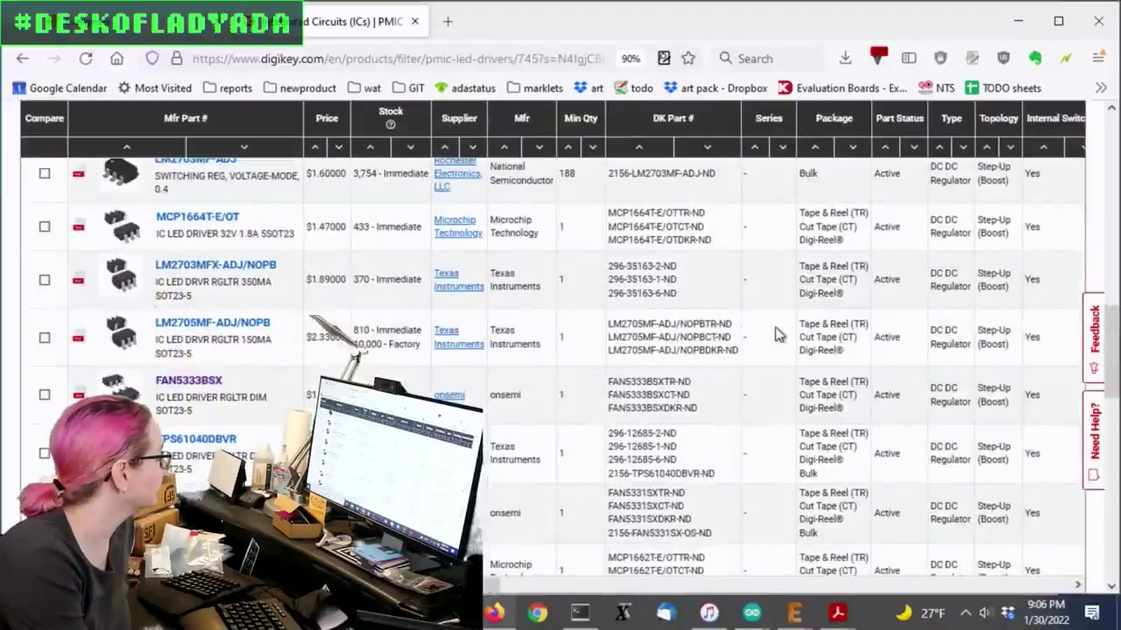
pyautogui.scroll(-10, 776, 333)
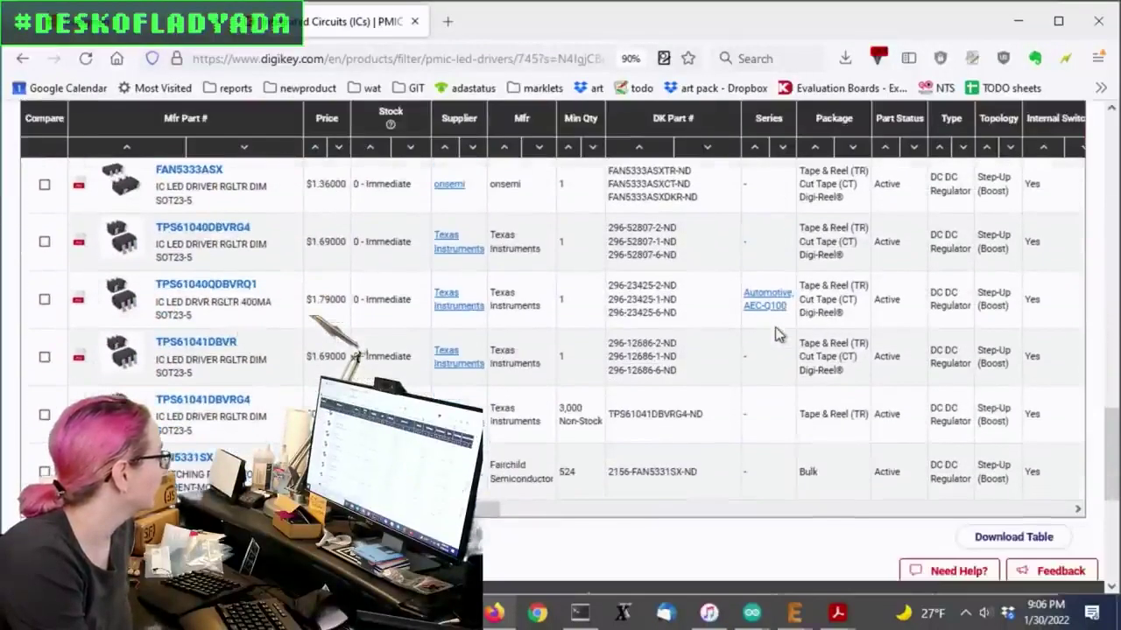
pyautogui.scroll(20, 777, 331)
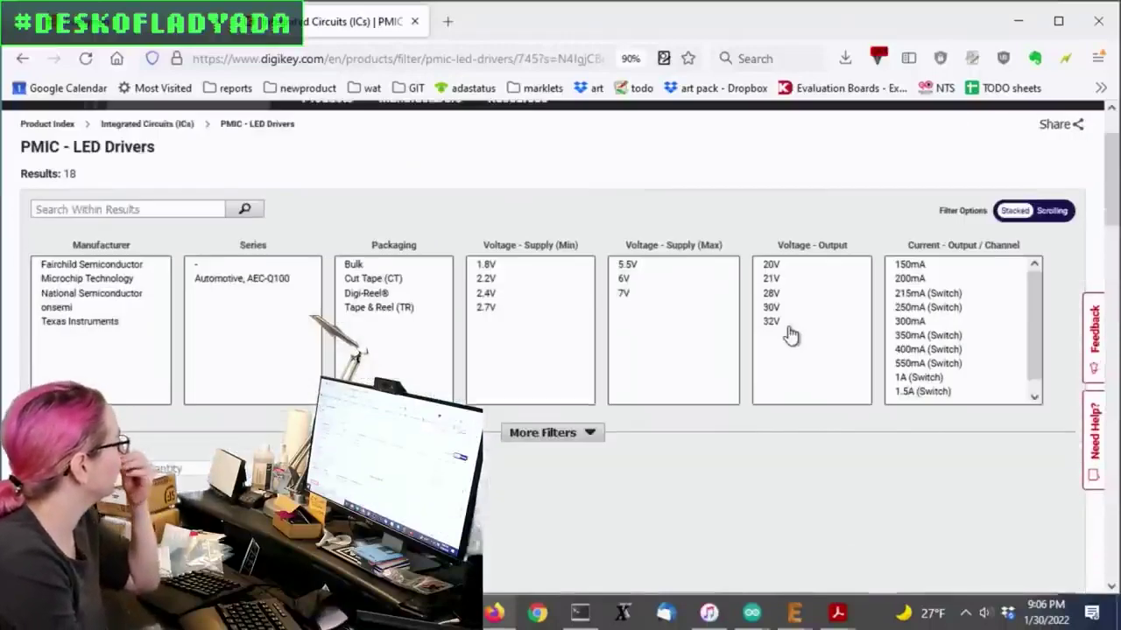
pyautogui.scroll(-3, 588, 305)
pyautogui.scroll(3, 588, 306)
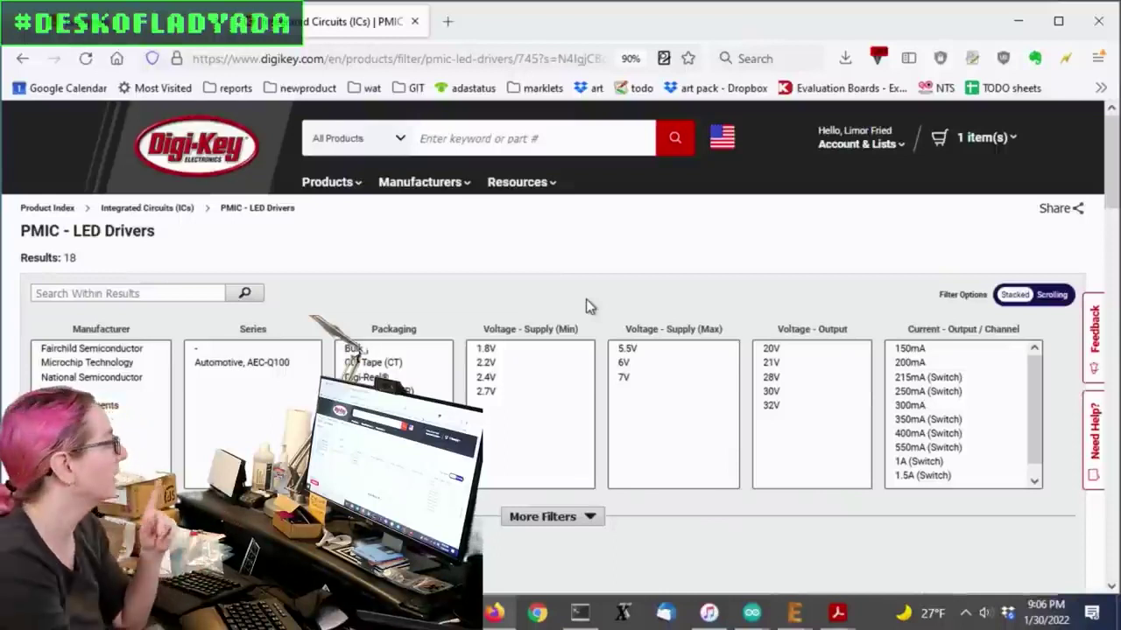
pyautogui.scroll(-10, 587, 302)
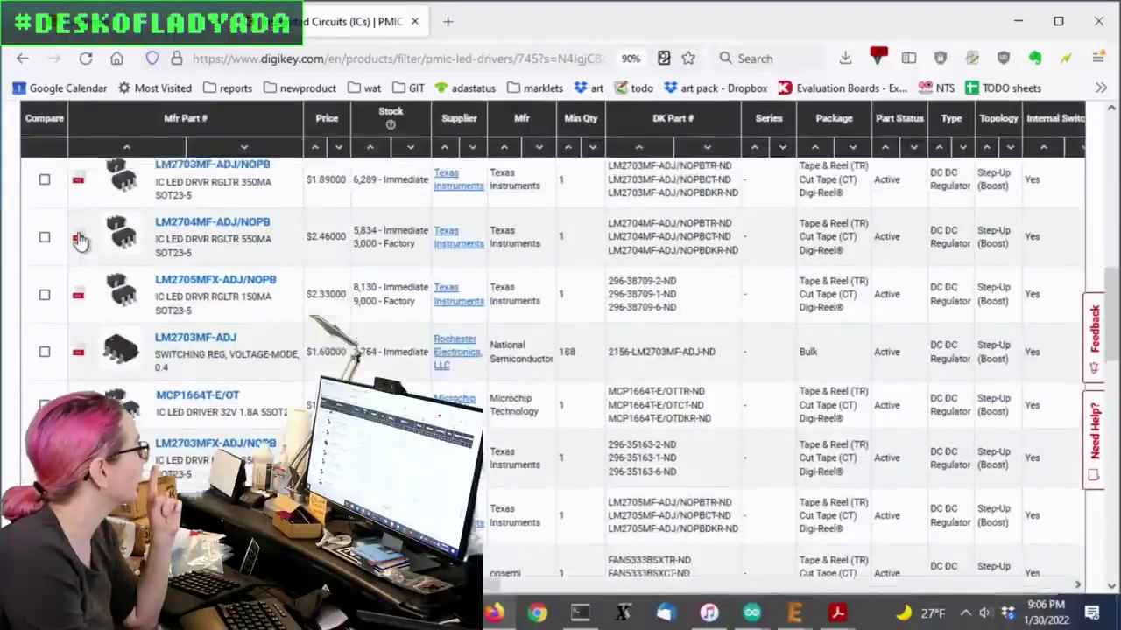
pyautogui.scroll(2, 321, 278)
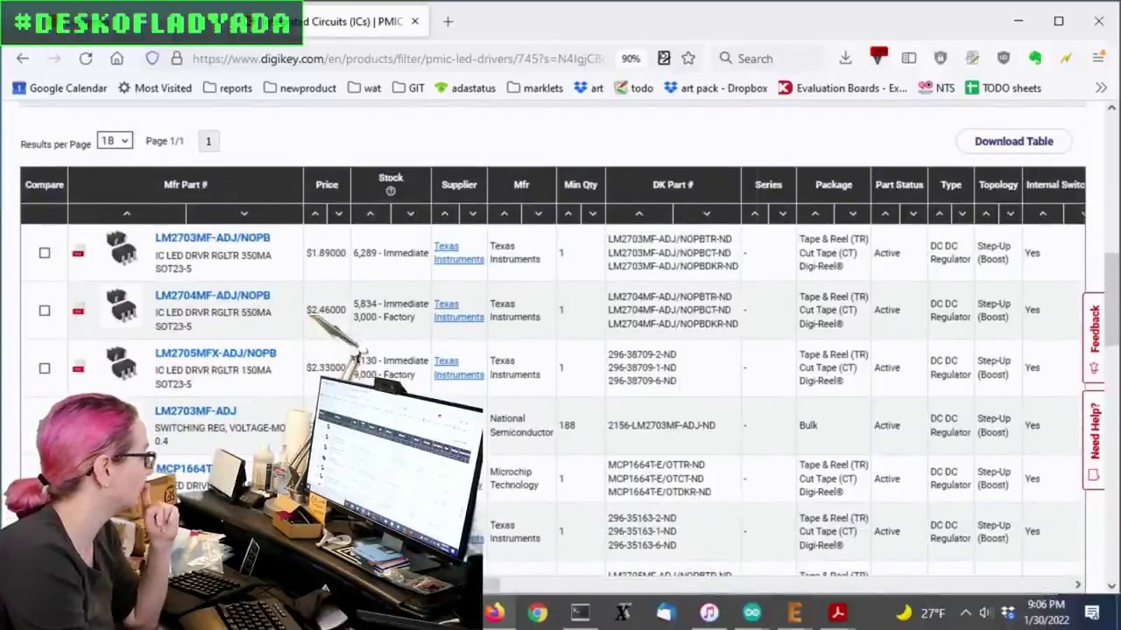
pyautogui.scroll(-3, 311, 282)
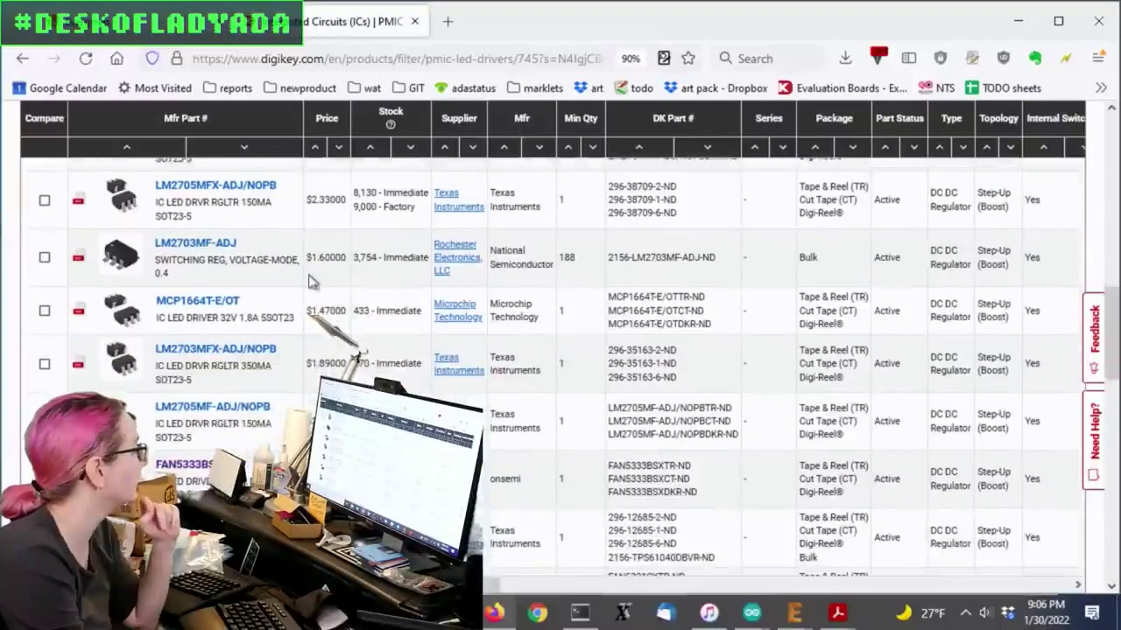
pyautogui.scroll(-3, 575, 368)
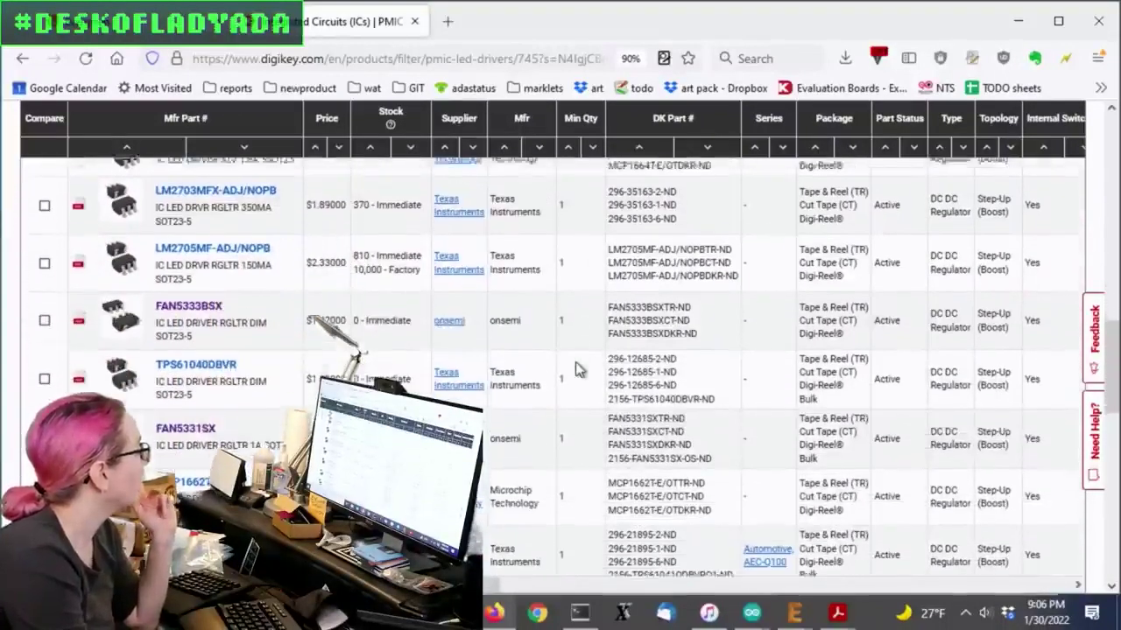
pyautogui.scroll(-6, 575, 369)
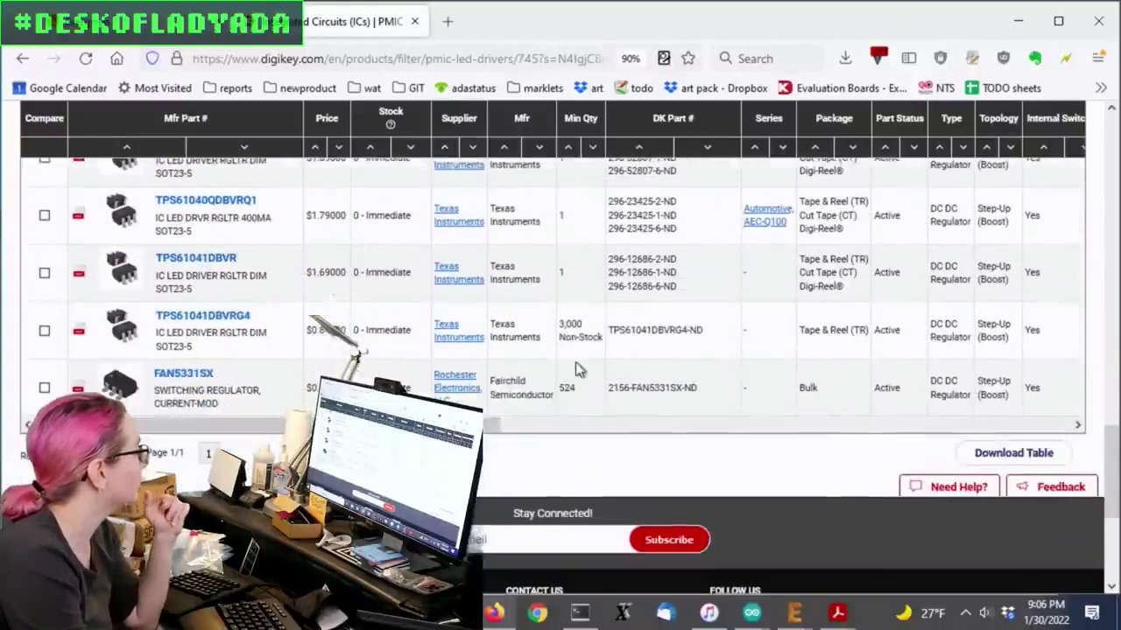
# Step: Filter the similar LED drivers to in-stock parts only and bring up the narrowed results table
pyautogui.scroll(12, 575, 368)
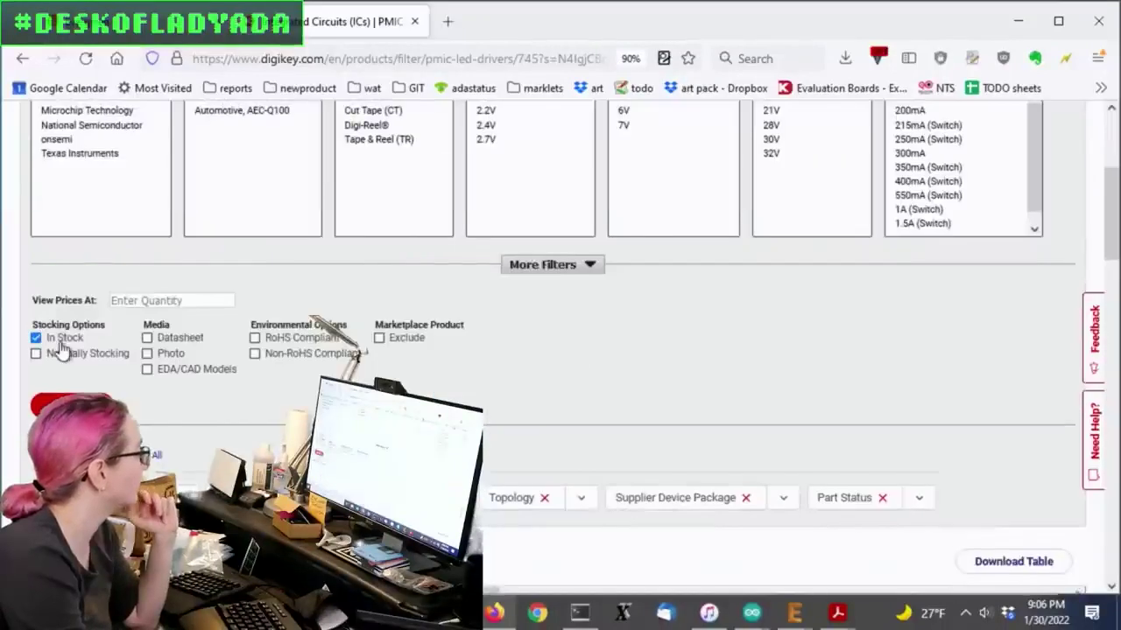
pyautogui.scroll(3, 691, 393)
pyautogui.scroll(-10, 668, 383)
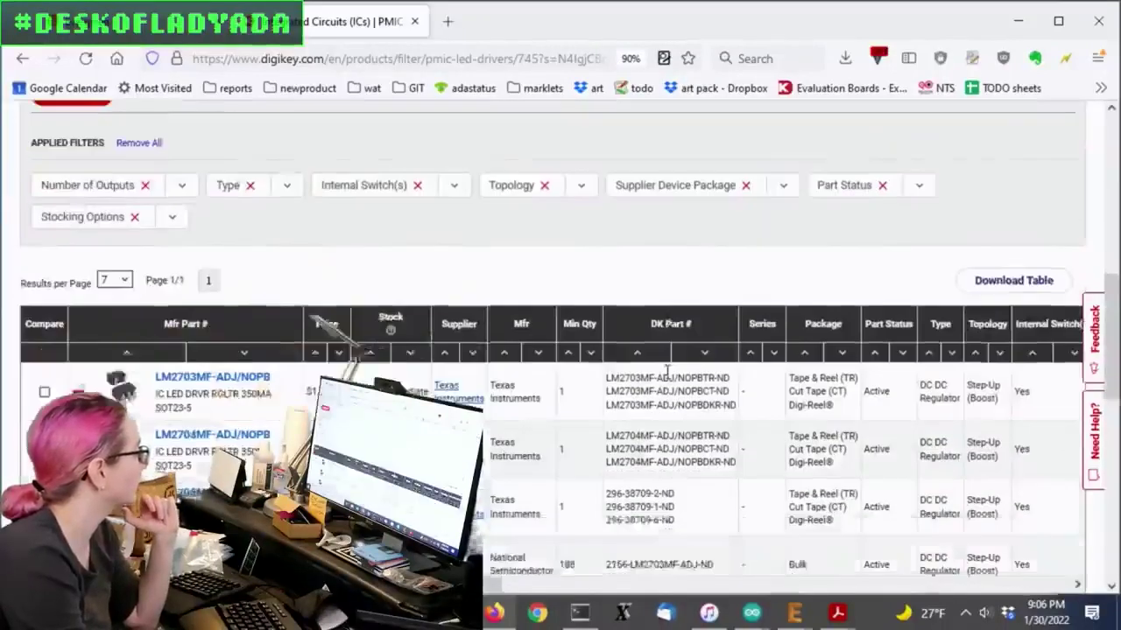
# Step: Look over the in-stock LED driver results and search all products for "dc/dc boost"
pyautogui.scroll(3, 613, 367)
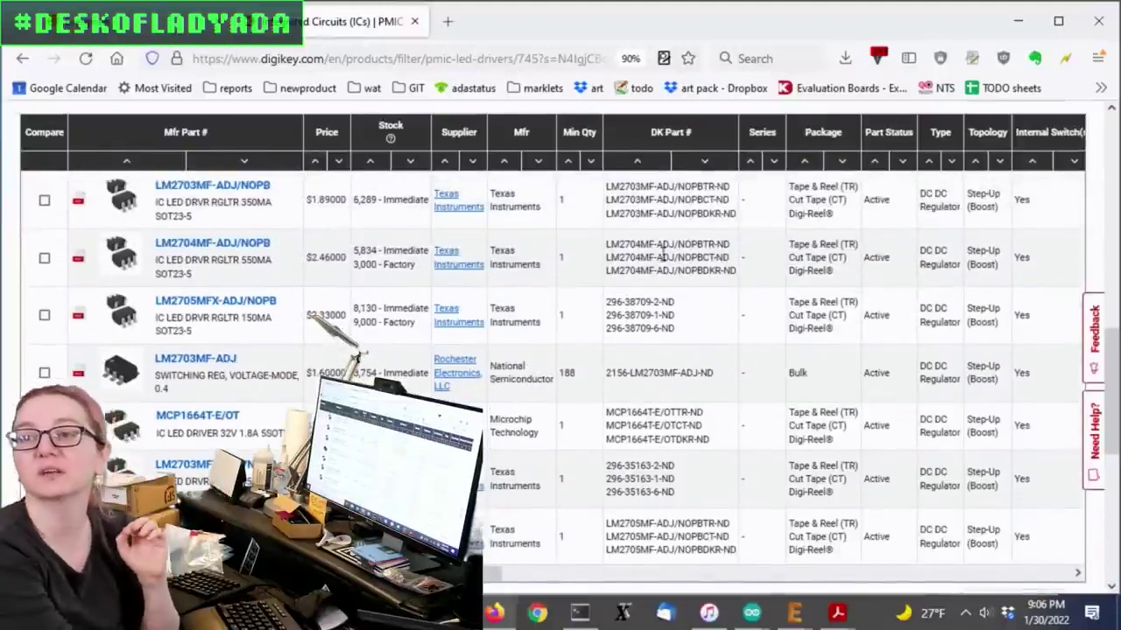
pyautogui.scroll(-3, 763, 289)
pyautogui.scroll(10, 639, 448)
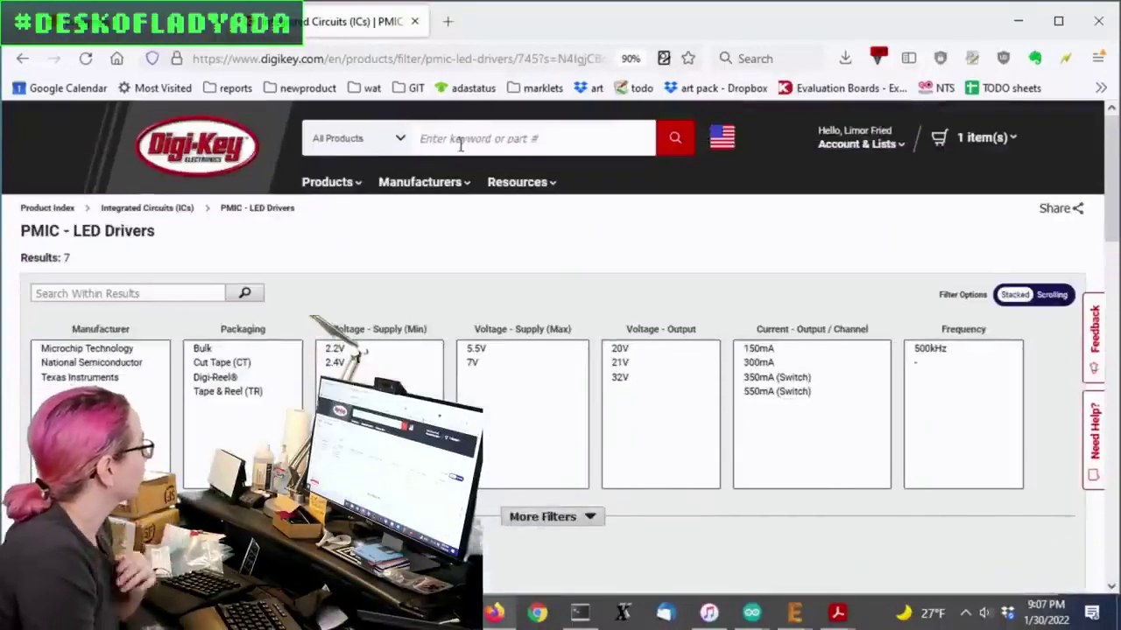
pyautogui.write('dc/dc b')
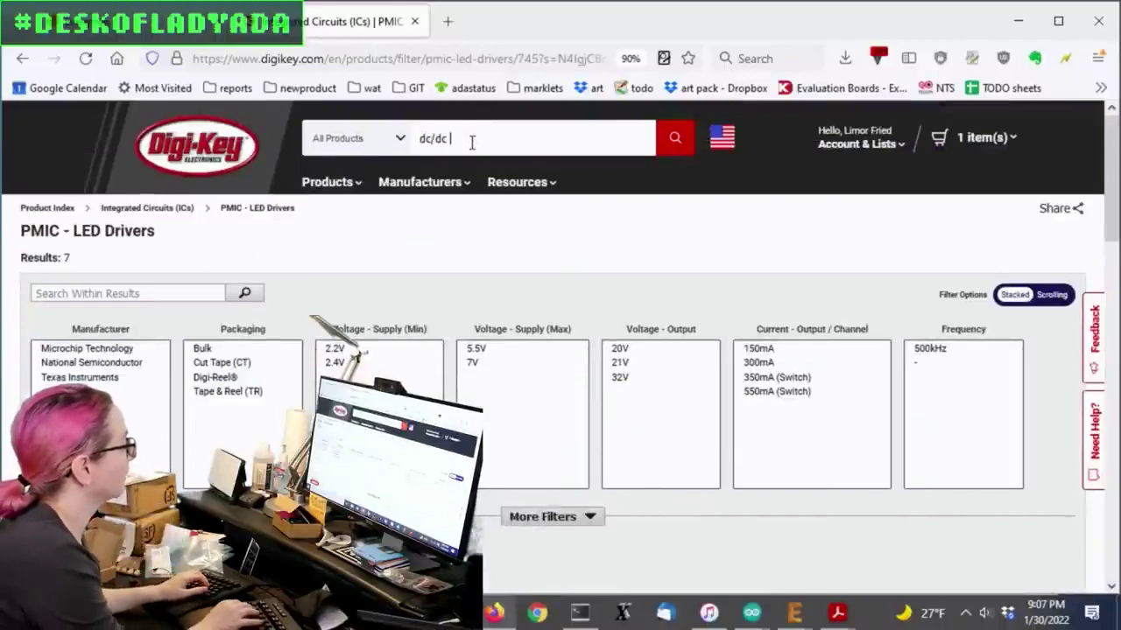
pyautogui.write('oost')
pyautogui.press('Return')
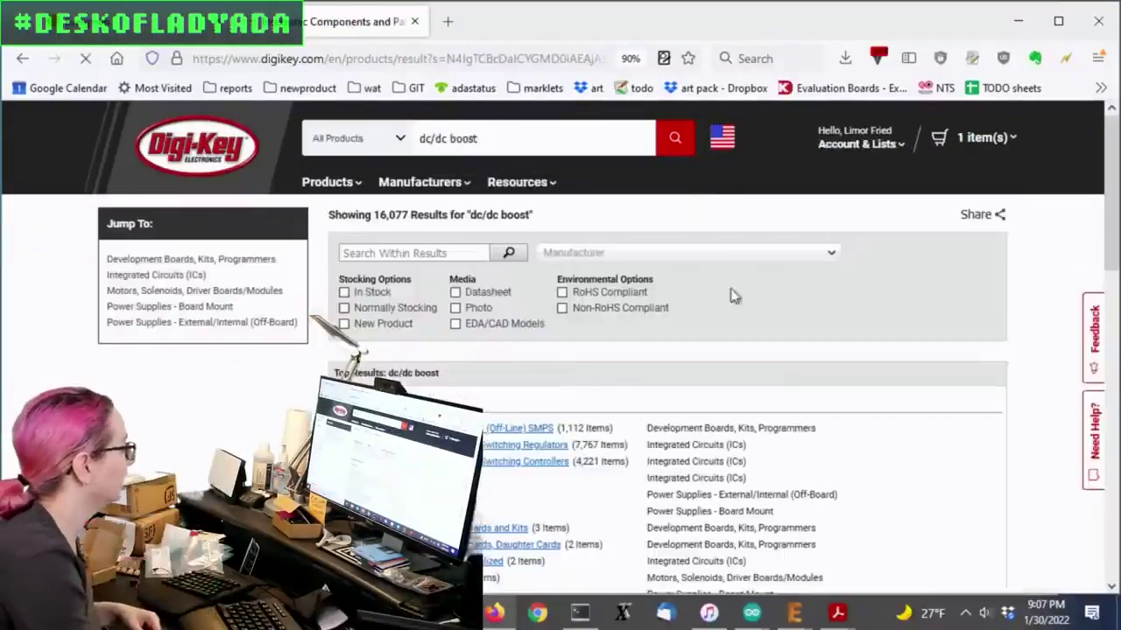
# Step: Open the PMIC - Voltage Regulators - DC DC Switching Regulators category and filter it to Active part status
pyautogui.scroll(-1, 536, 418)
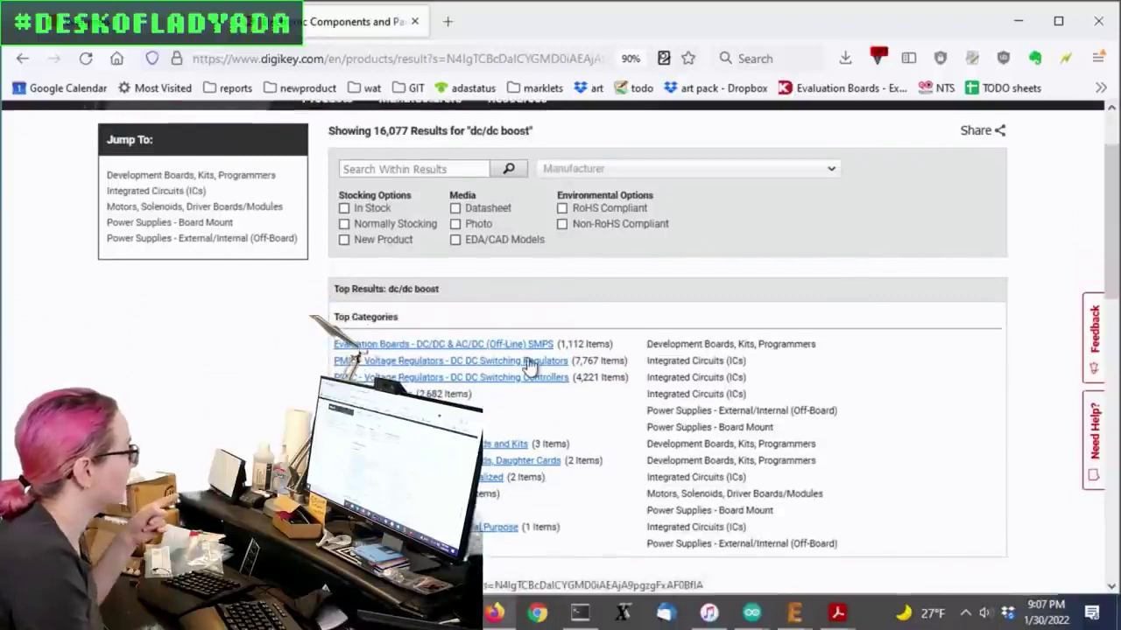
pyautogui.click(540, 368)
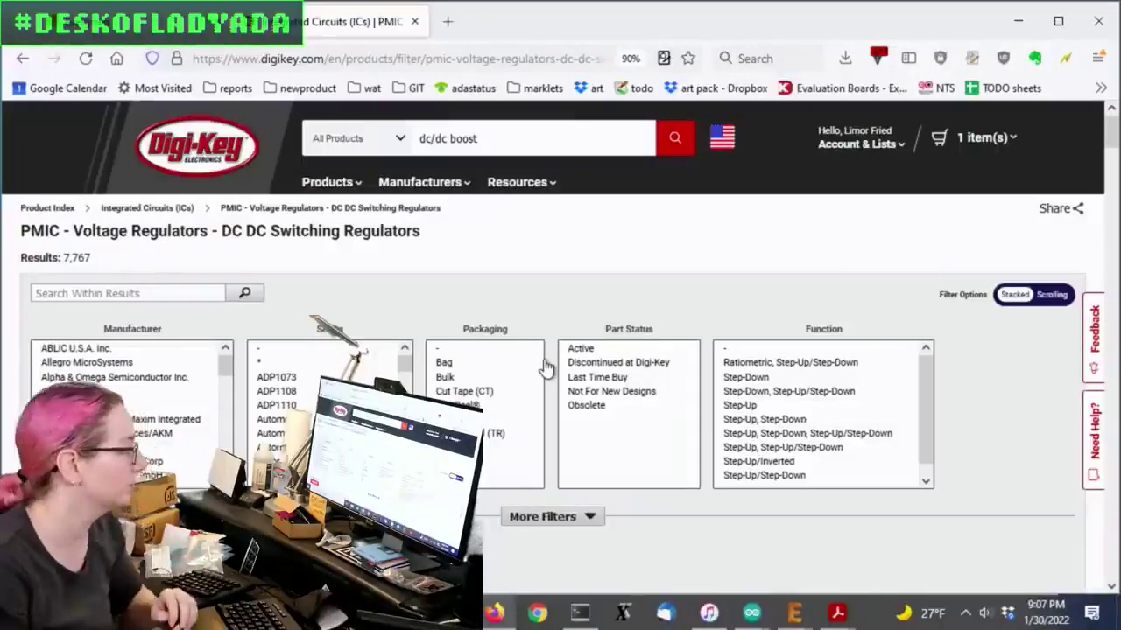
pyautogui.scroll(-2, 683, 219)
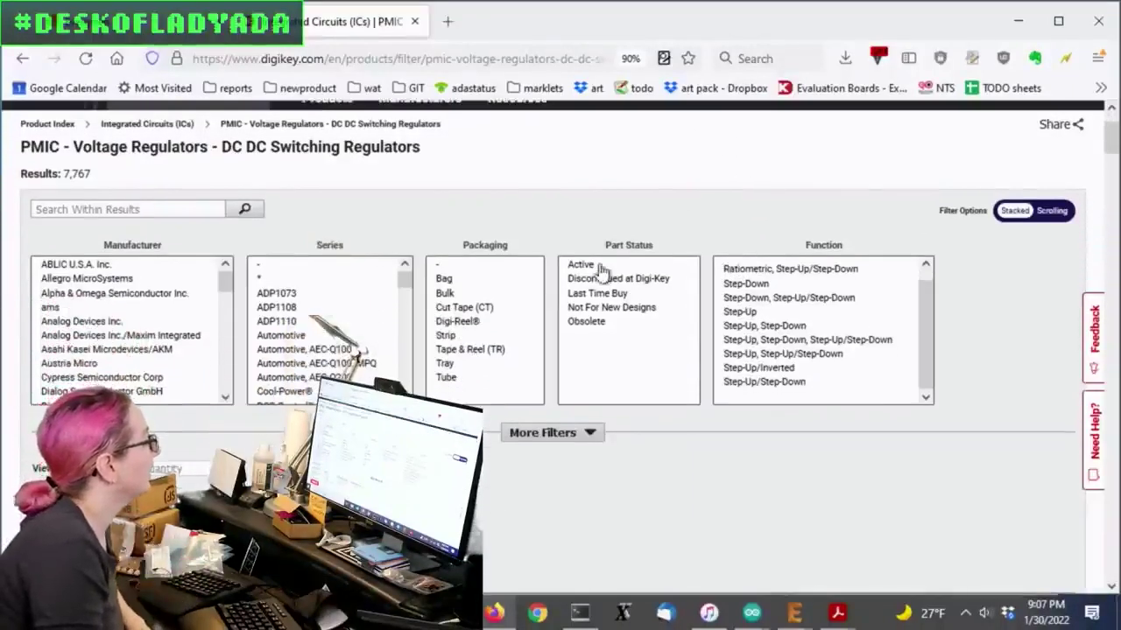
pyautogui.click(598, 266)
pyautogui.scroll(-4, 910, 236)
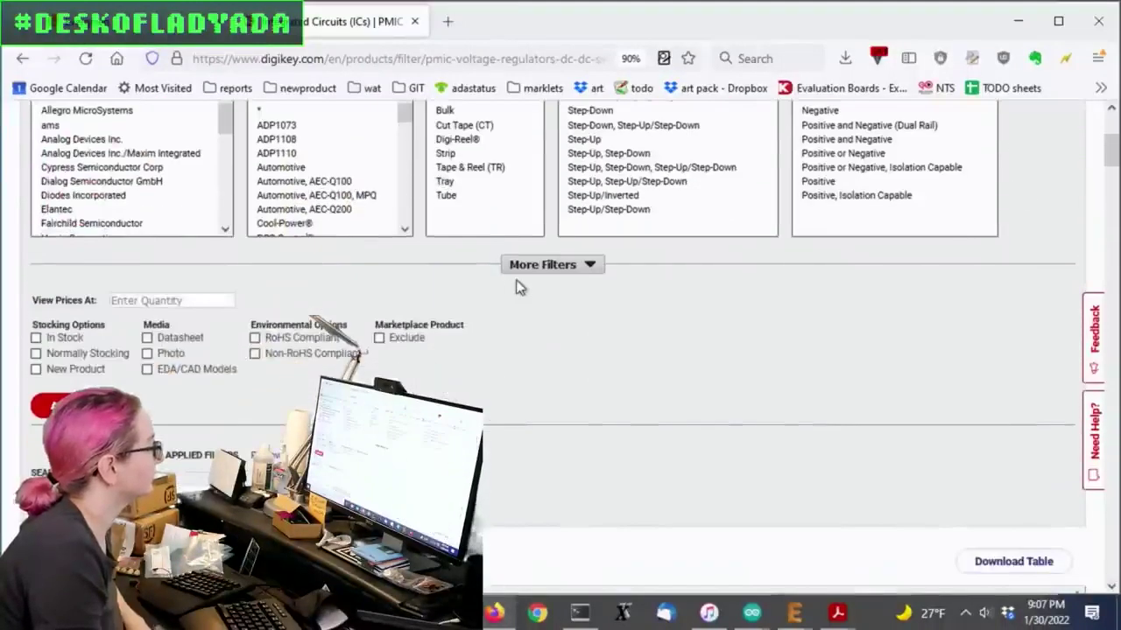
# Step: Filter the regulators to 1 output and the mounting types -, Surface Mount and Surface Mount, Wettable Flank
pyautogui.click(536, 266)
pyautogui.scroll(-2, 535, 263)
pyautogui.click(525, 212)
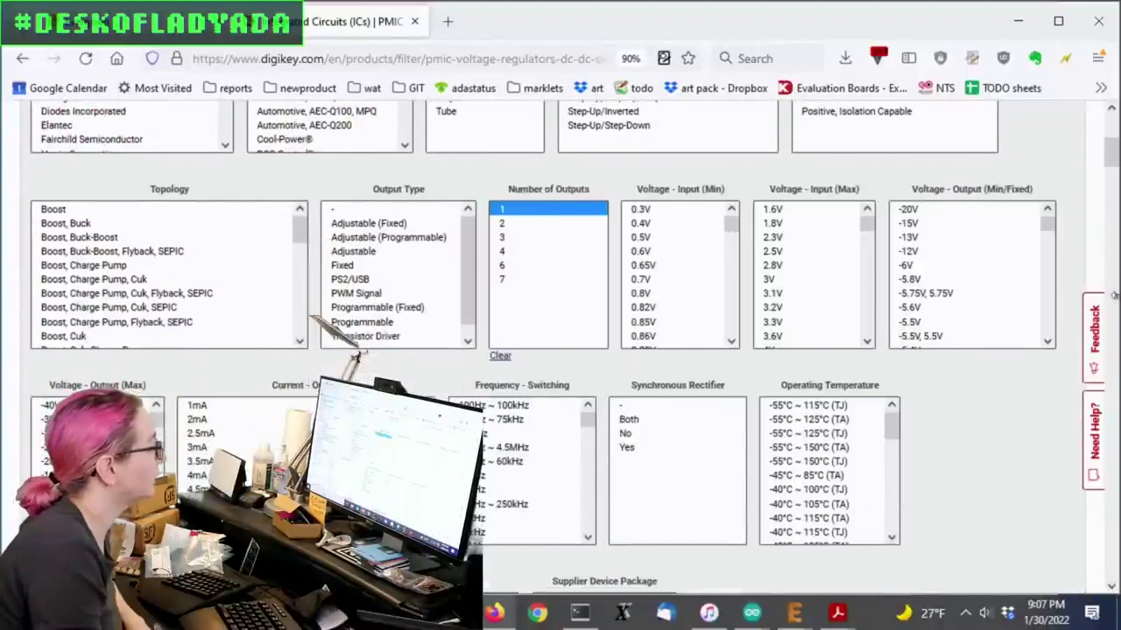
pyautogui.scroll(-2, 978, 383)
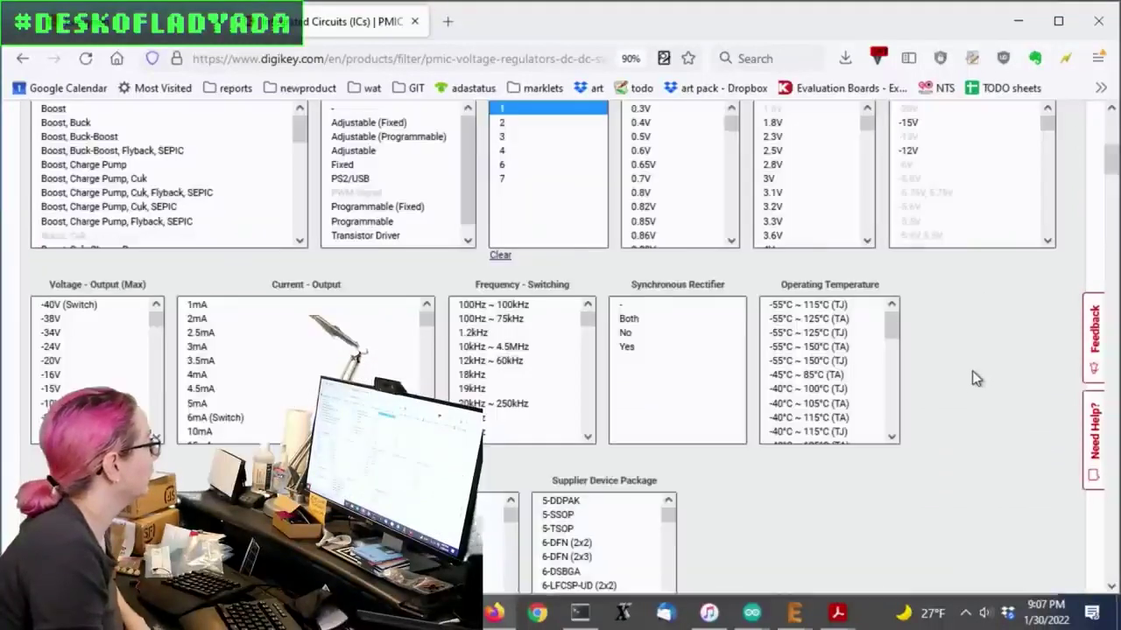
pyautogui.scroll(-3, 977, 378)
pyautogui.scroll(-2, 979, 371)
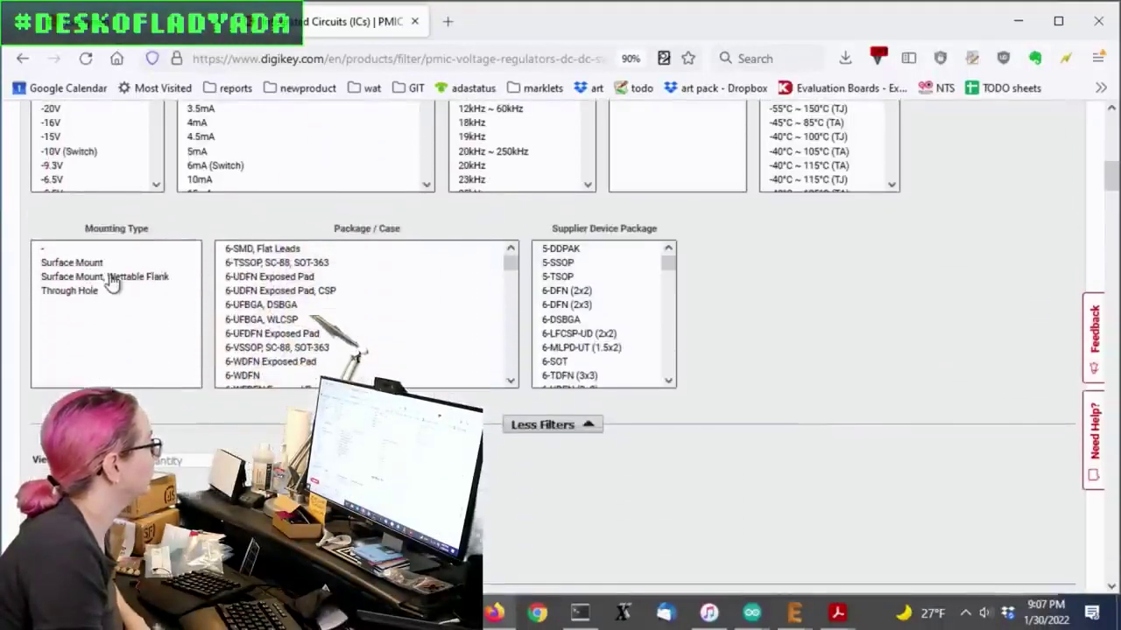
pyautogui.moveTo(112, 278); pyautogui.dragTo(112, 255)
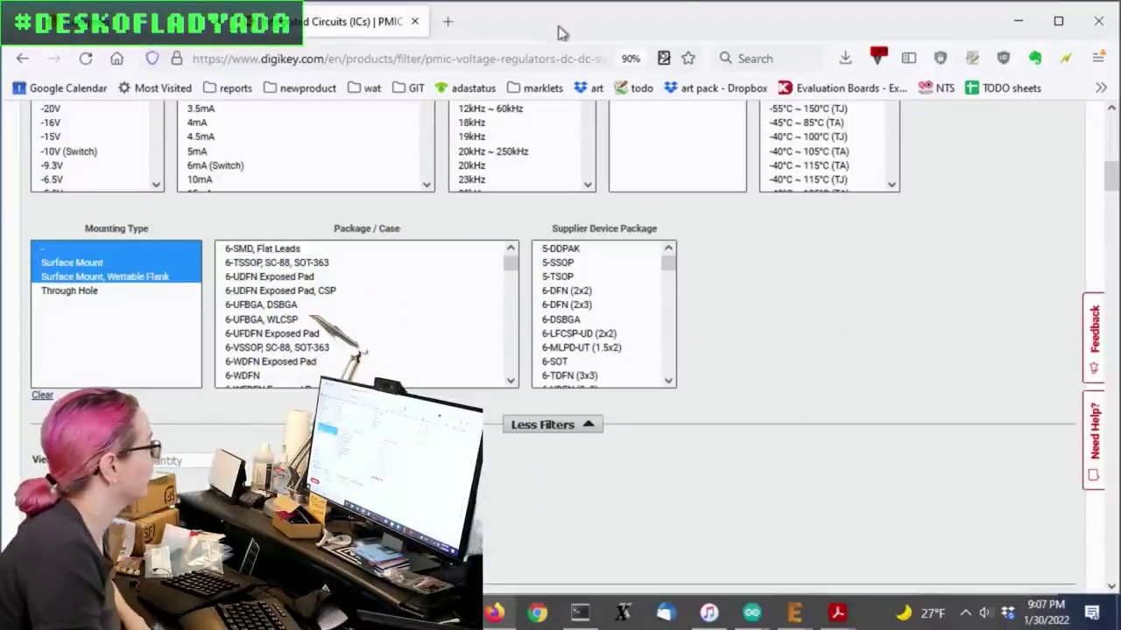
pyautogui.click(630, 59)
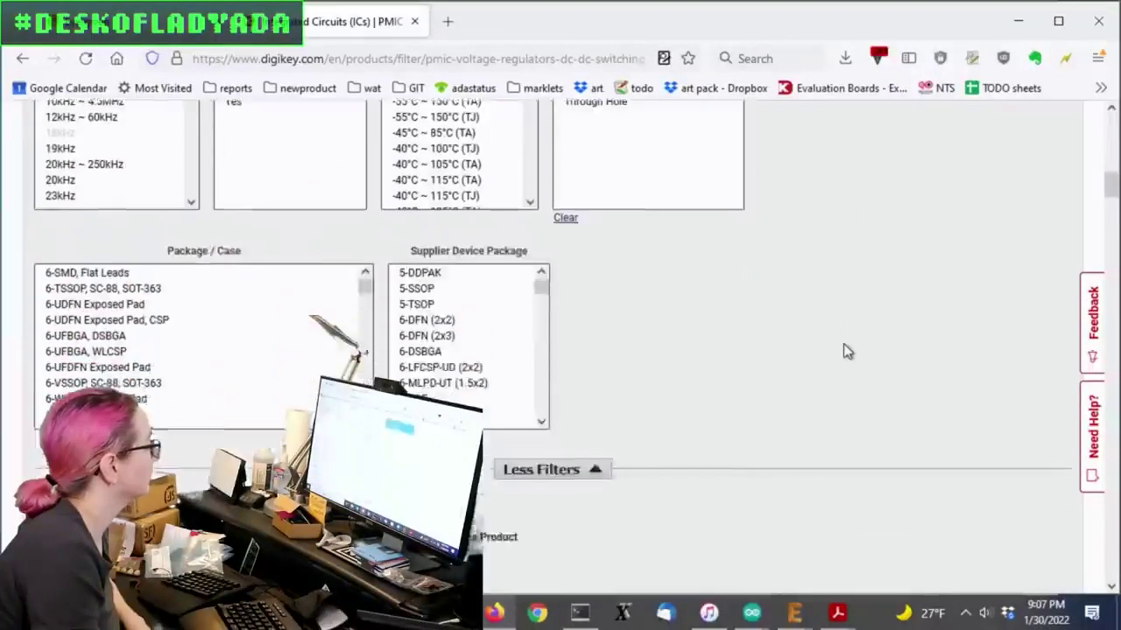
pyautogui.scroll(-5, 832, 341)
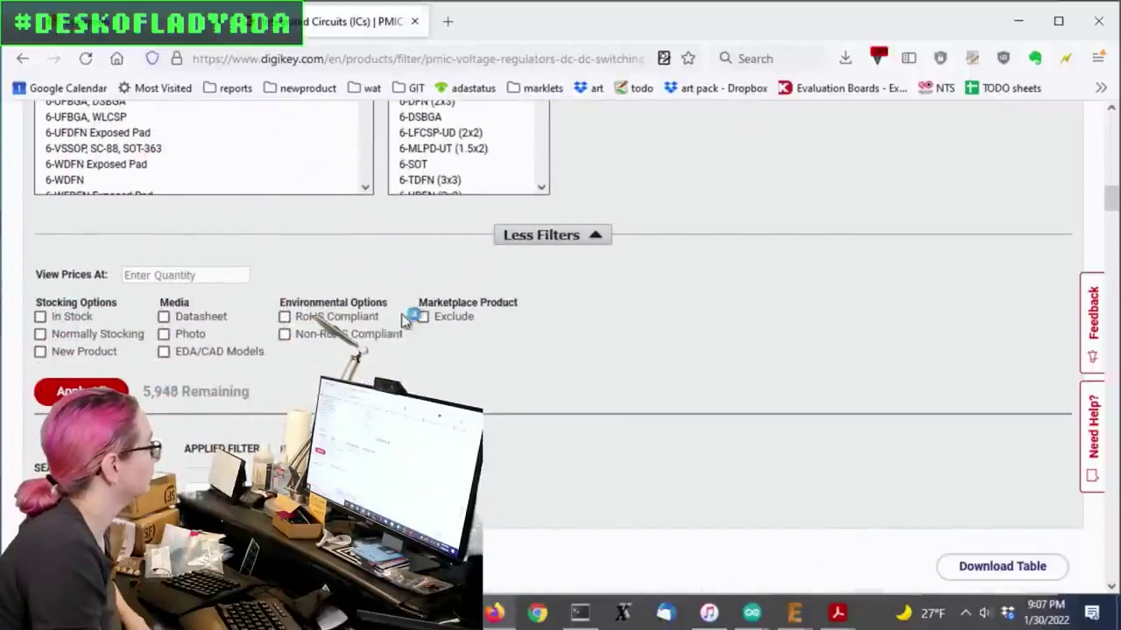
pyautogui.scroll(6, 525, 298)
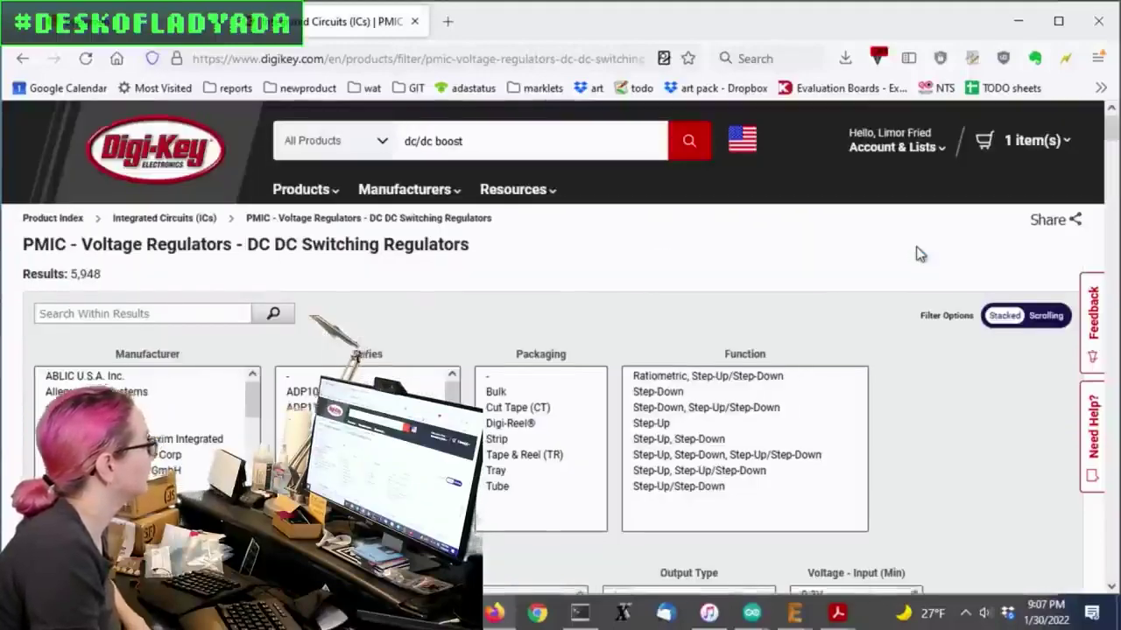
# Step: Select 5-TSOP and SOT-23-5 as supplier device packages
pyautogui.scroll(-10, 916, 249)
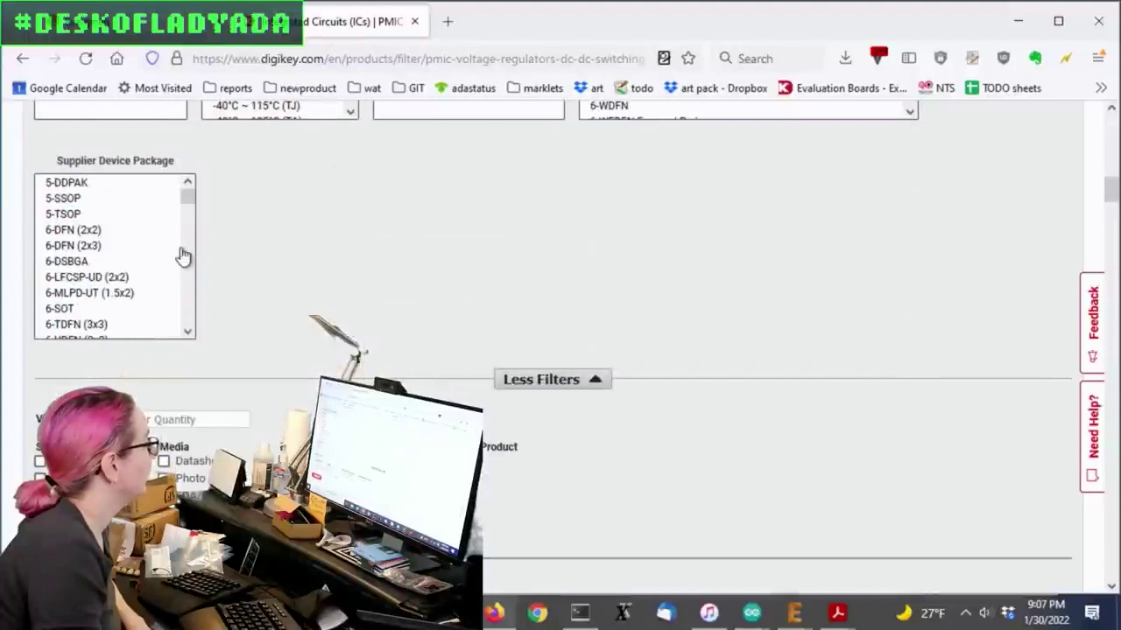
pyautogui.moveTo(122, 199); pyautogui.dragTo(189, 318)
pyautogui.click(127, 214)
pyautogui.click(130, 213)
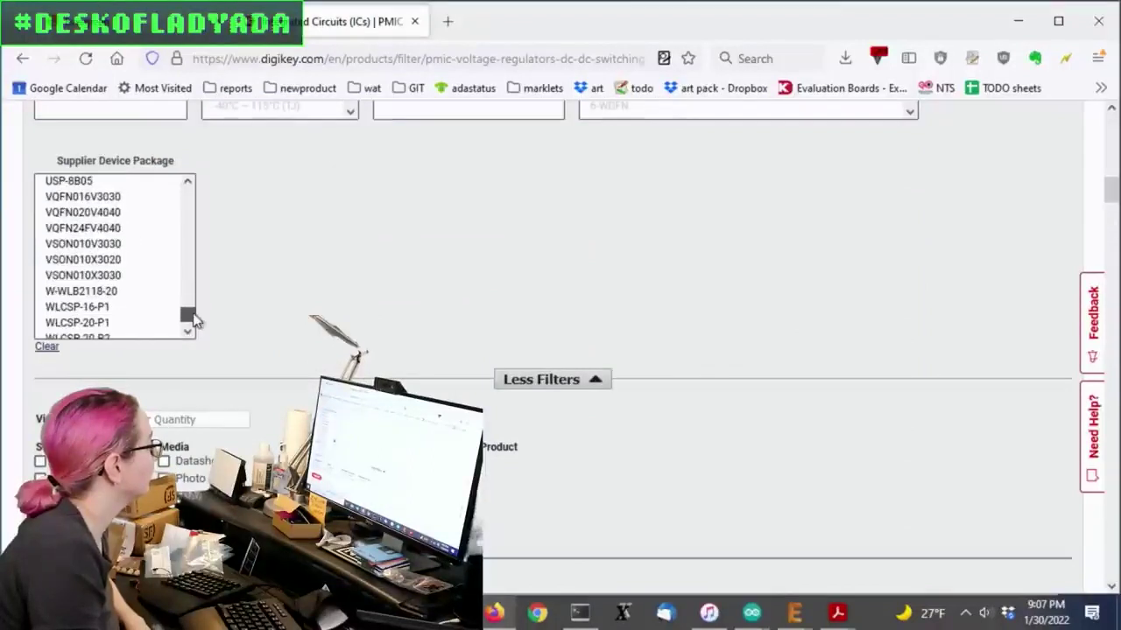
pyautogui.scroll(8, 149, 301)
pyautogui.click(103, 210)
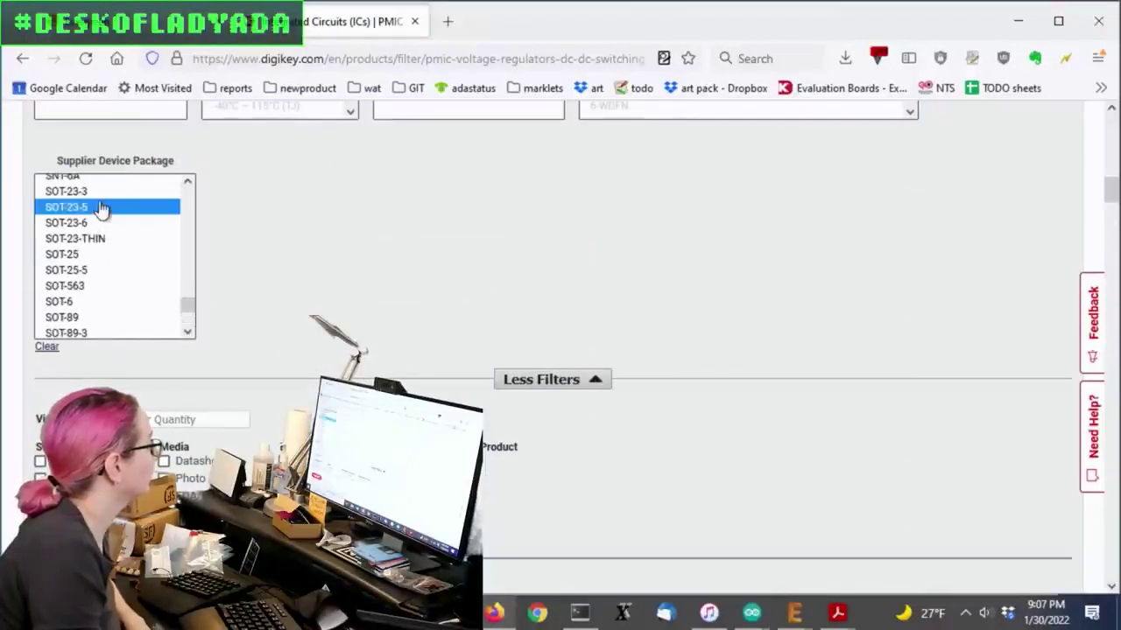
# Step: Add TSOT-23-5 to the selected supplier device packages and apply the package filter
pyautogui.scroll(3, 185, 306)
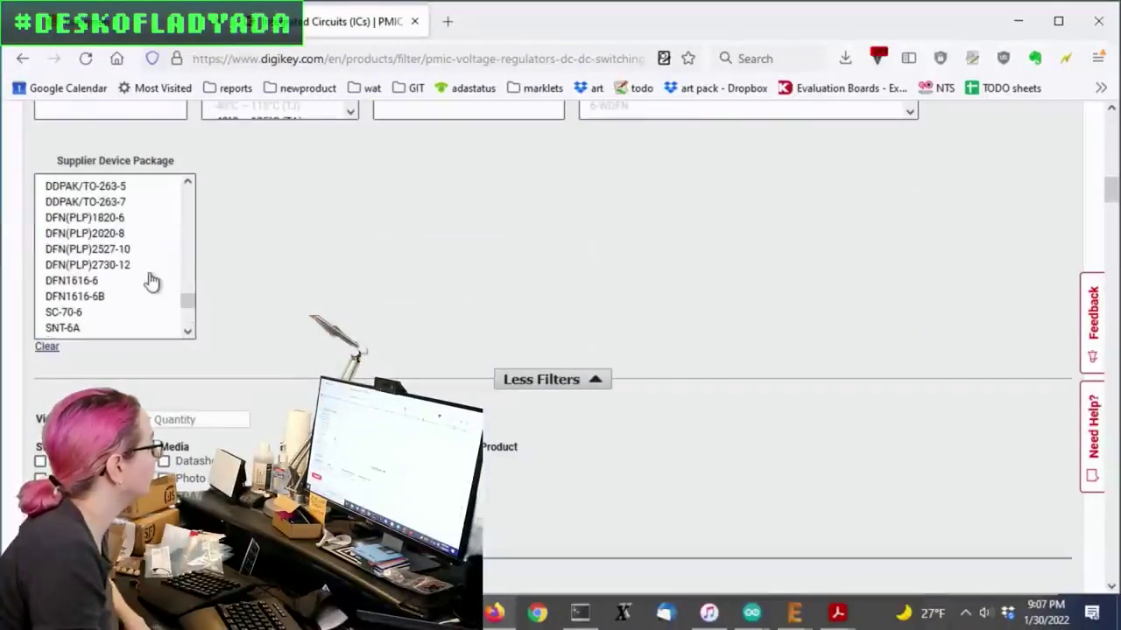
pyautogui.scroll(3, 149, 280)
pyautogui.scroll(-5, 189, 308)
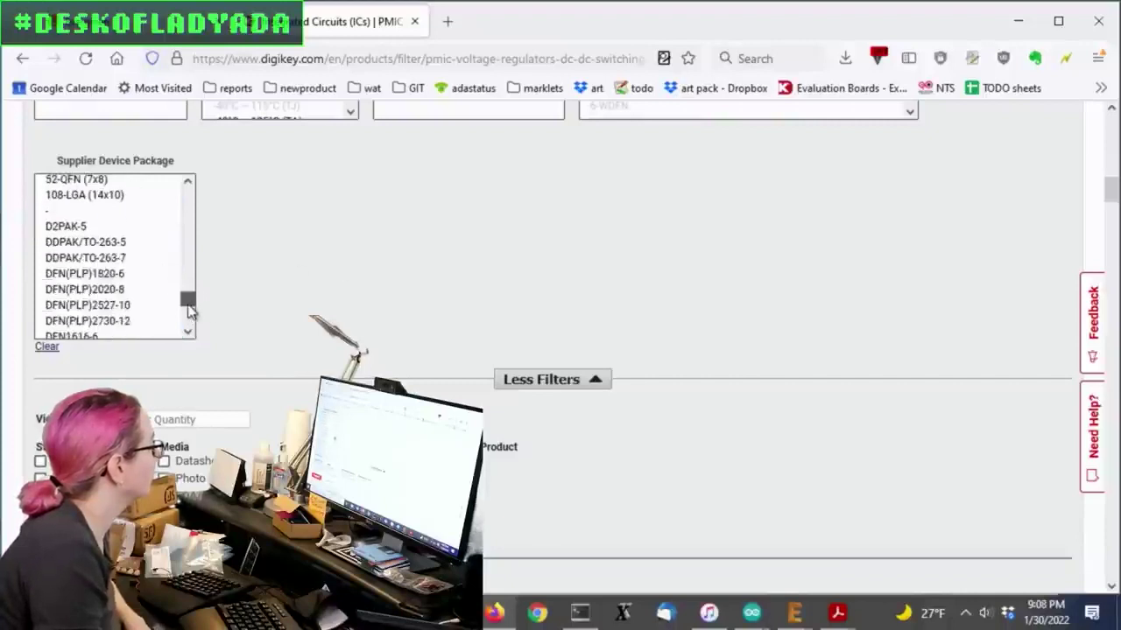
pyautogui.scroll(-3, 185, 312)
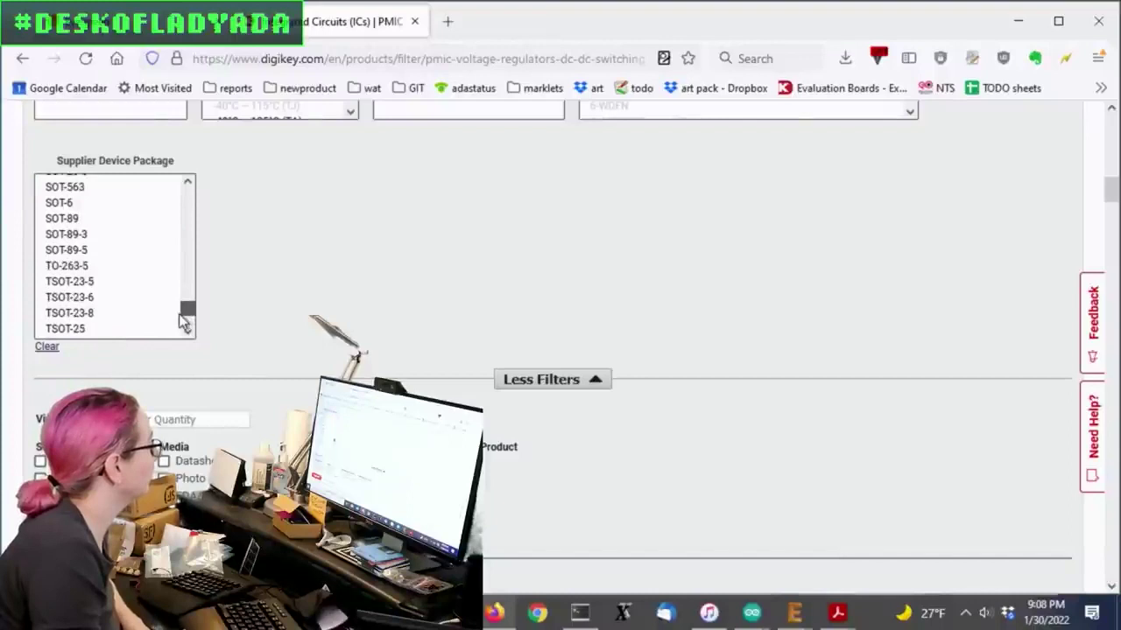
pyautogui.click(109, 283)
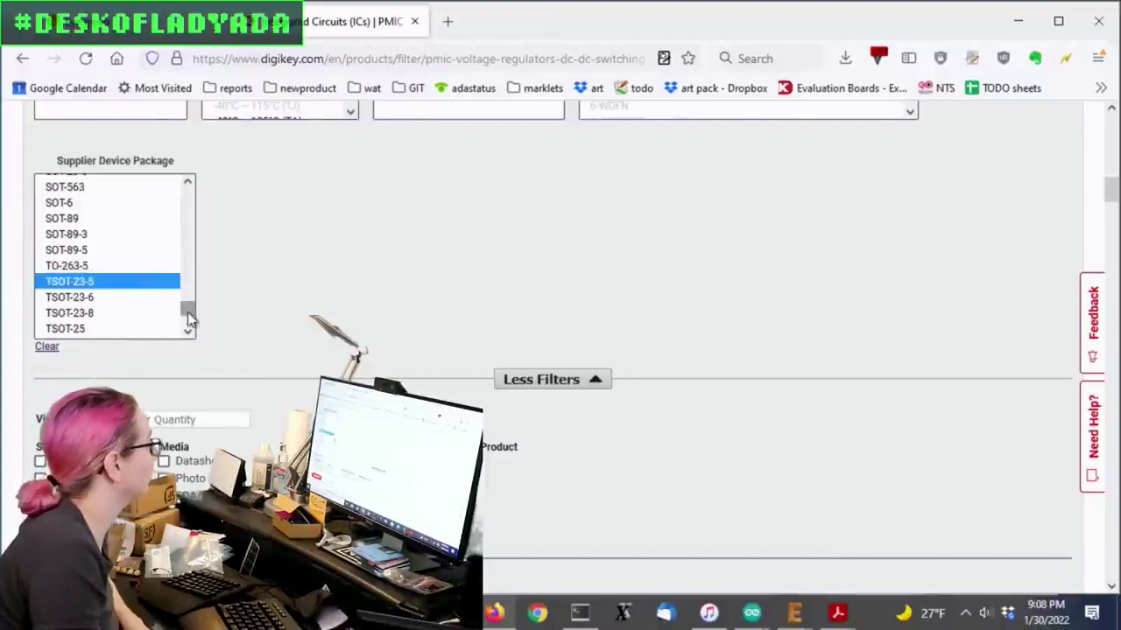
pyautogui.scroll(-5, 189, 320)
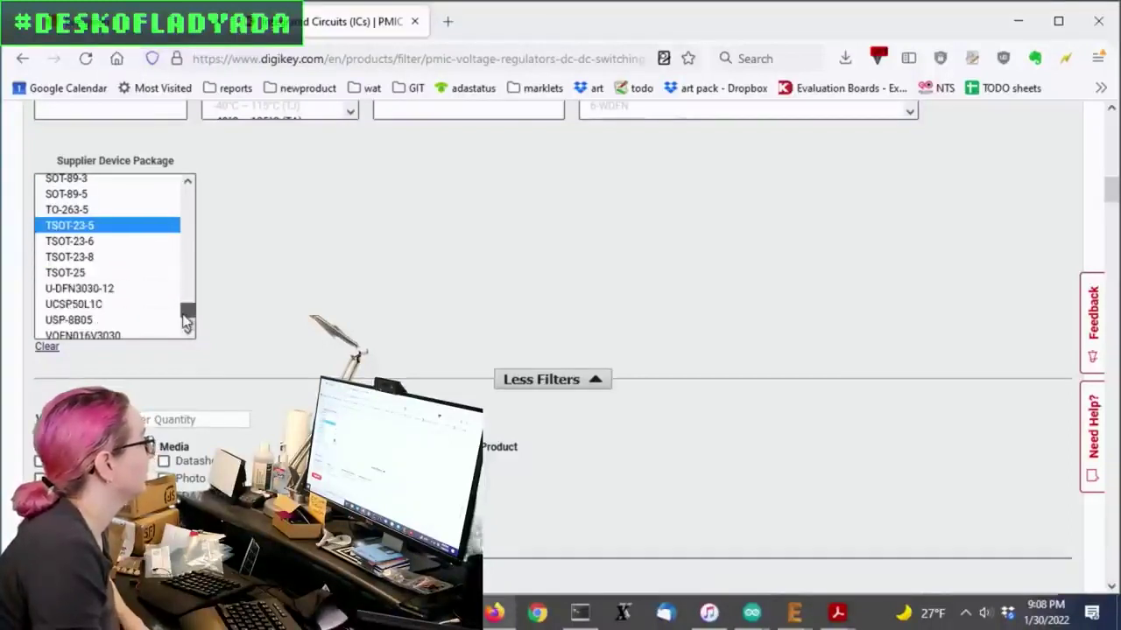
pyautogui.scroll(-3, 185, 324)
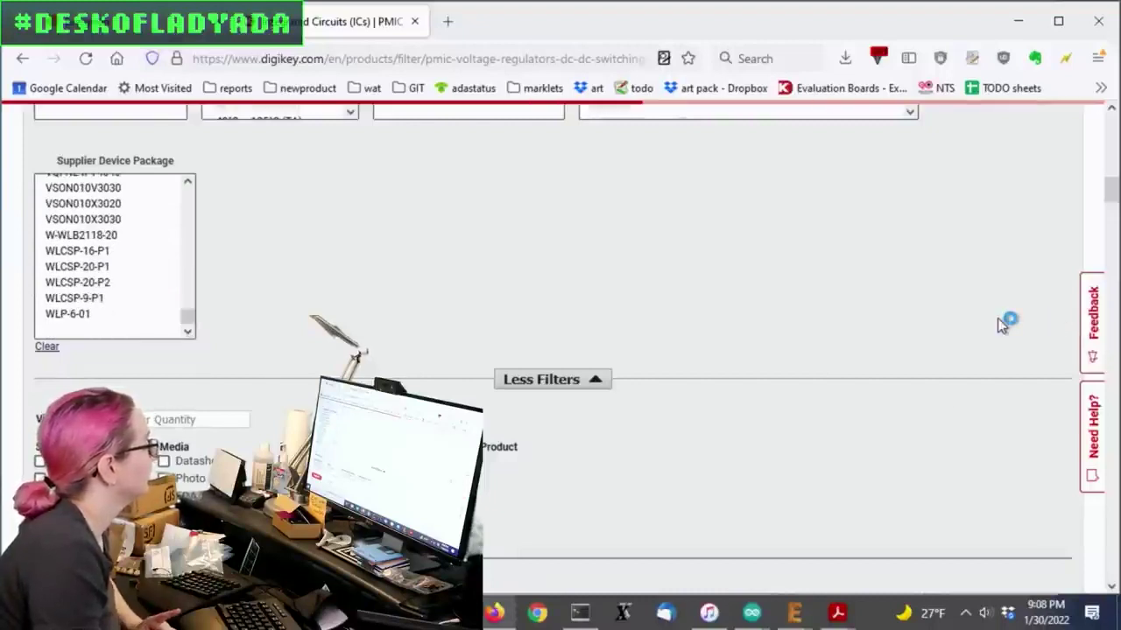
pyautogui.scroll(-4, 997, 318)
pyautogui.scroll(5, 998, 317)
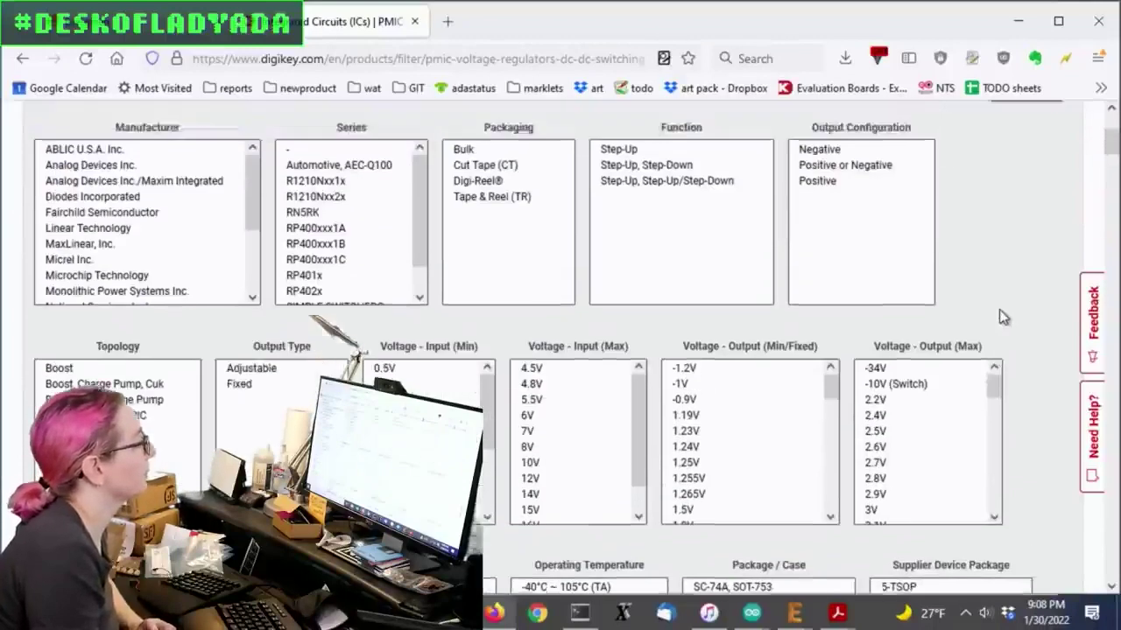
# Step: Filter the regulators to Positive output configuration, Step-Up function and Adjustable output type
pyautogui.click(818, 322)
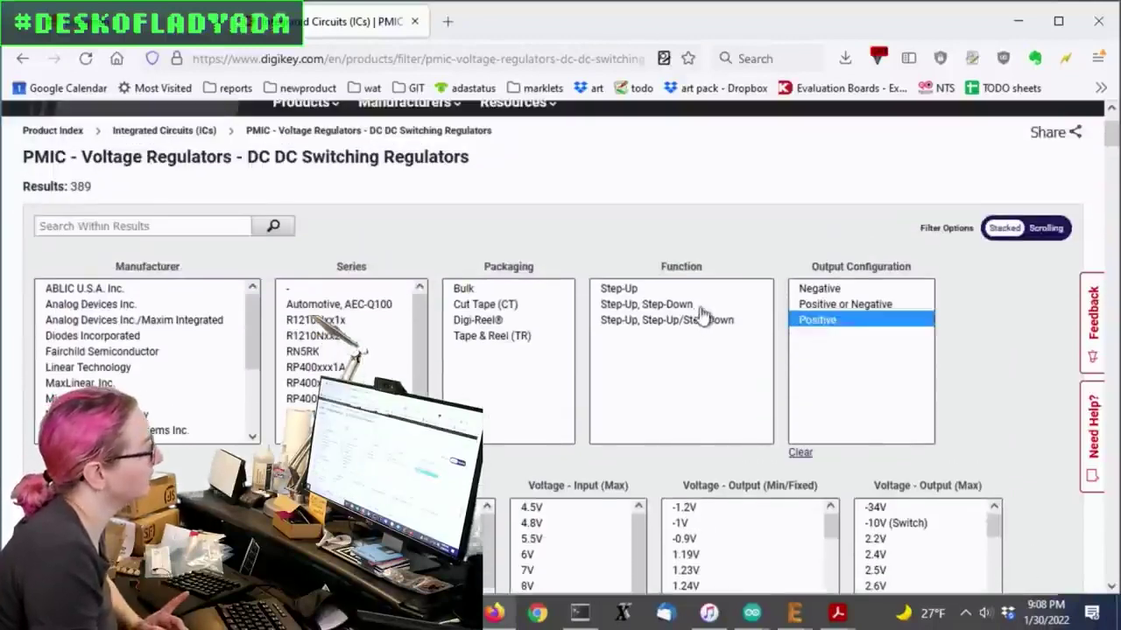
pyautogui.click(689, 293)
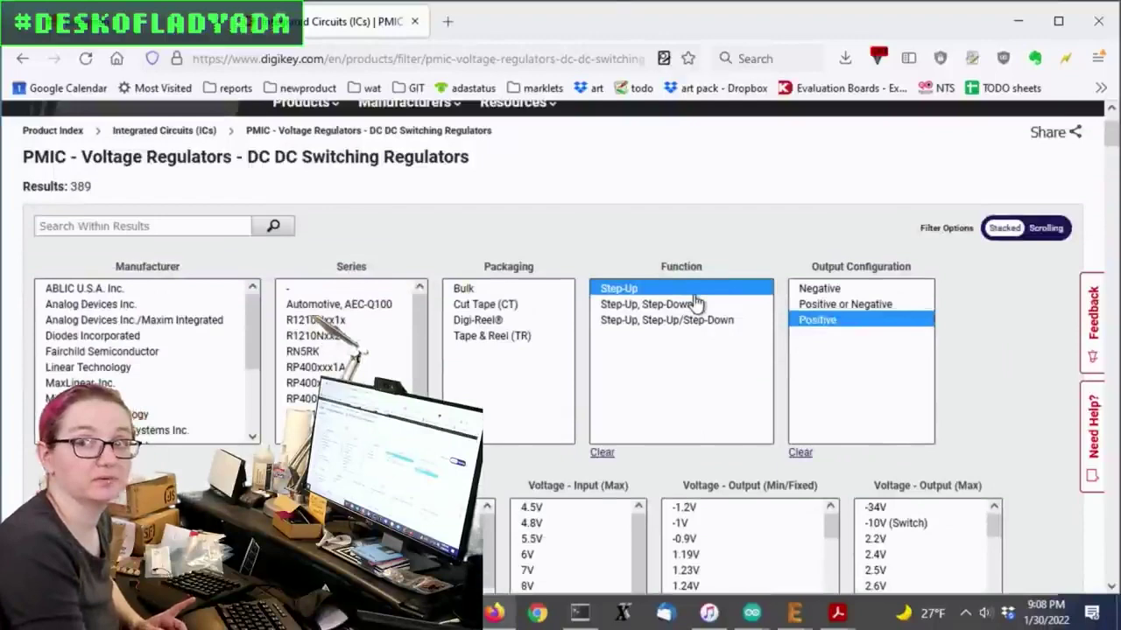
pyautogui.scroll(-3, 414, 252)
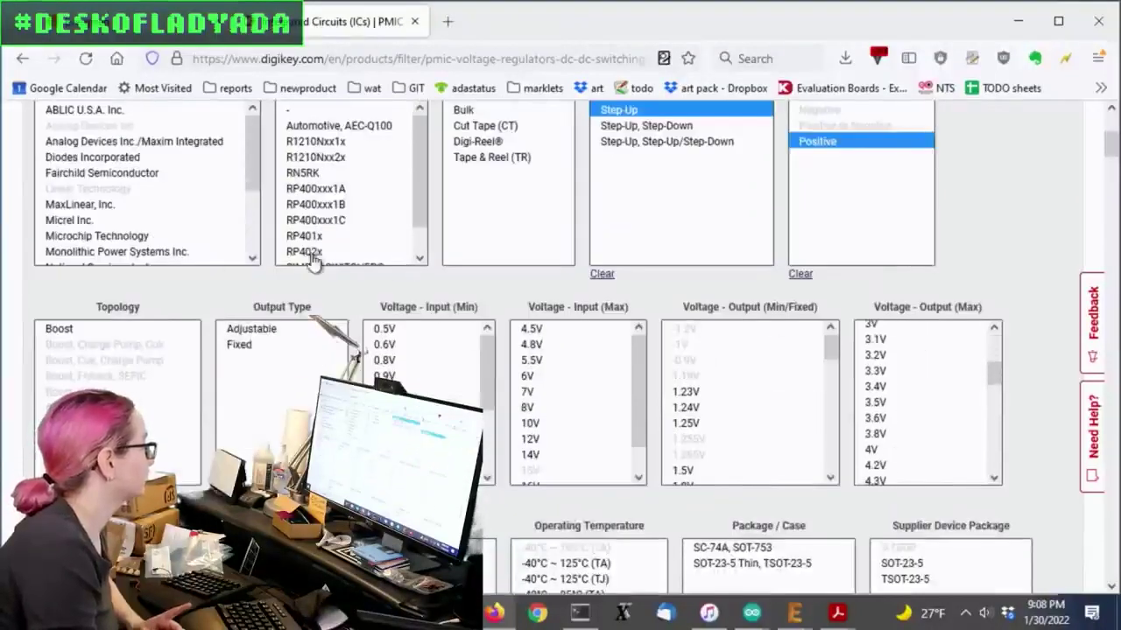
pyautogui.click(238, 329)
pyautogui.scroll(-3, 760, 252)
pyautogui.scroll(-1, 760, 252)
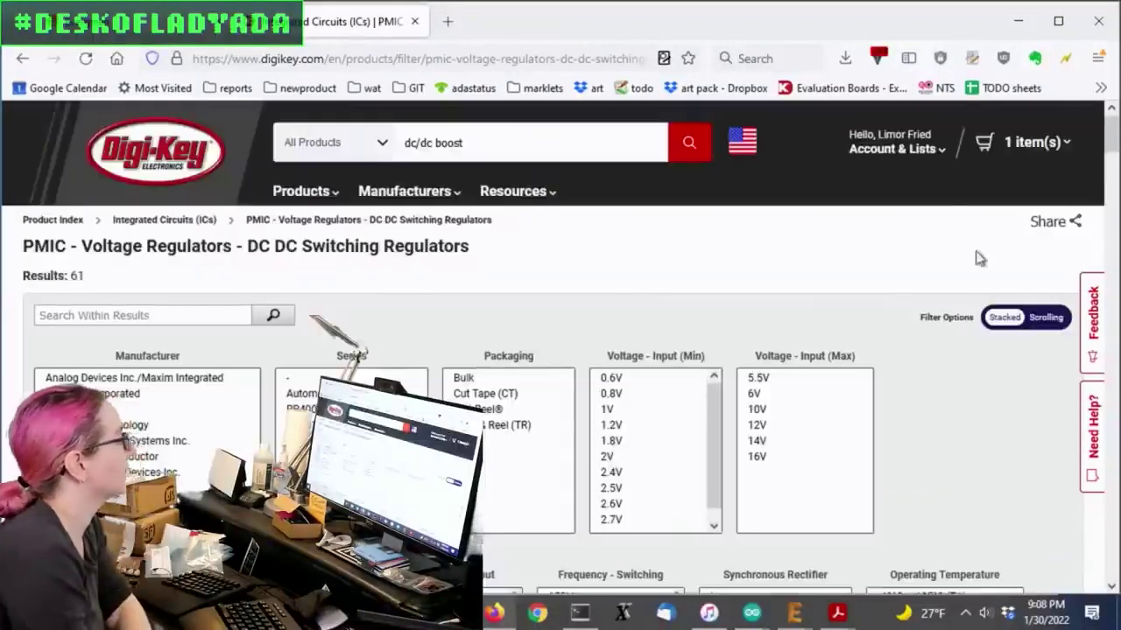
# Step: Sort the filtered step-up regulators by price in ascending order
pyautogui.scroll(-5, 598, 120)
pyautogui.scroll(-10, 805, 354)
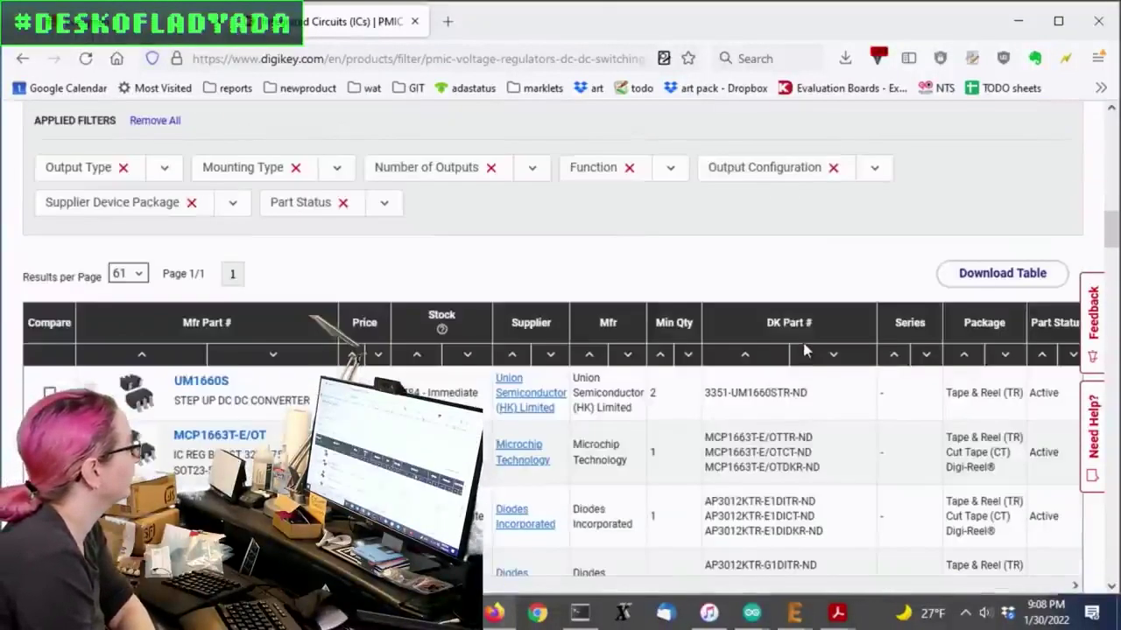
pyautogui.click(352, 357)
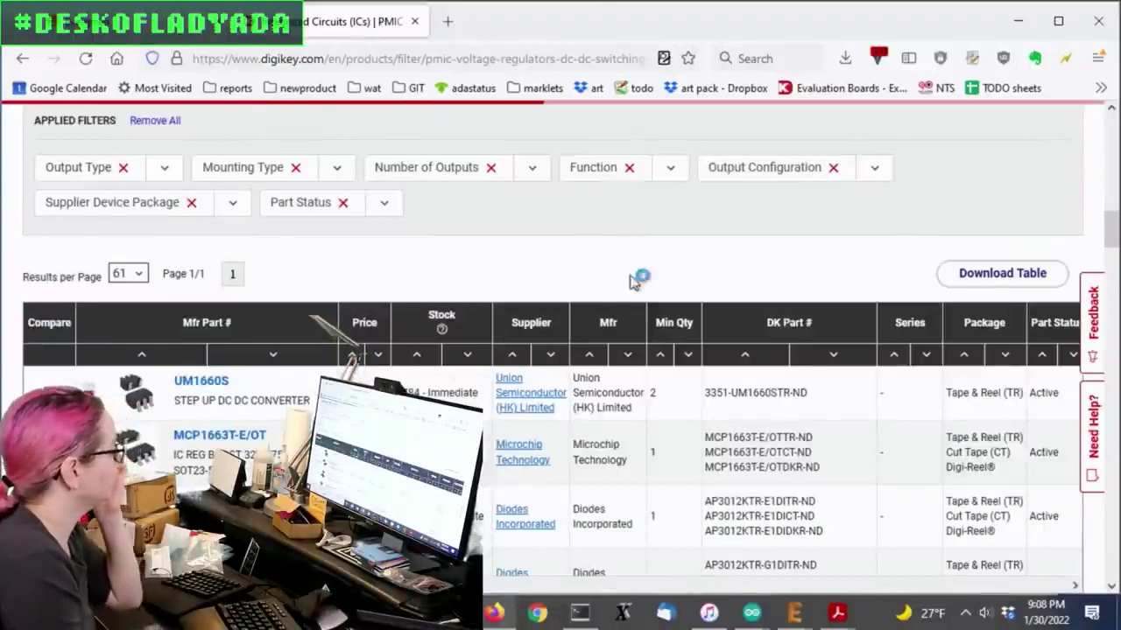
# Step: Filter the step-up regulators to maximum output voltages of 20V and higher and apply the filter
pyautogui.scroll(-5, 890, 262)
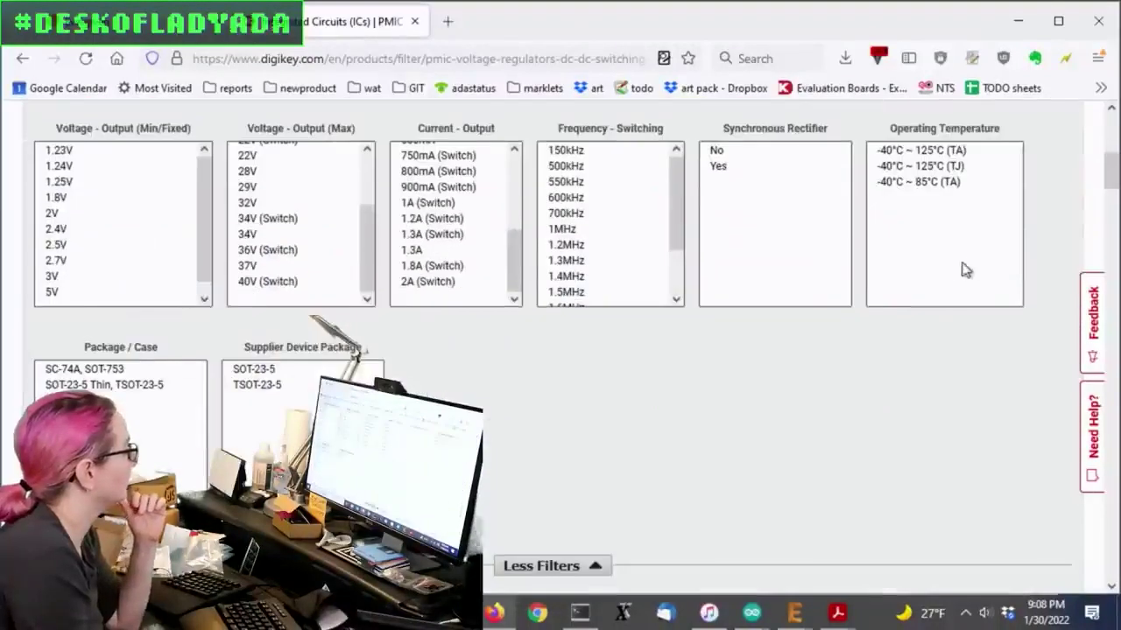
pyautogui.scroll(-3, 1001, 275)
pyautogui.scroll(-3, 1035, 279)
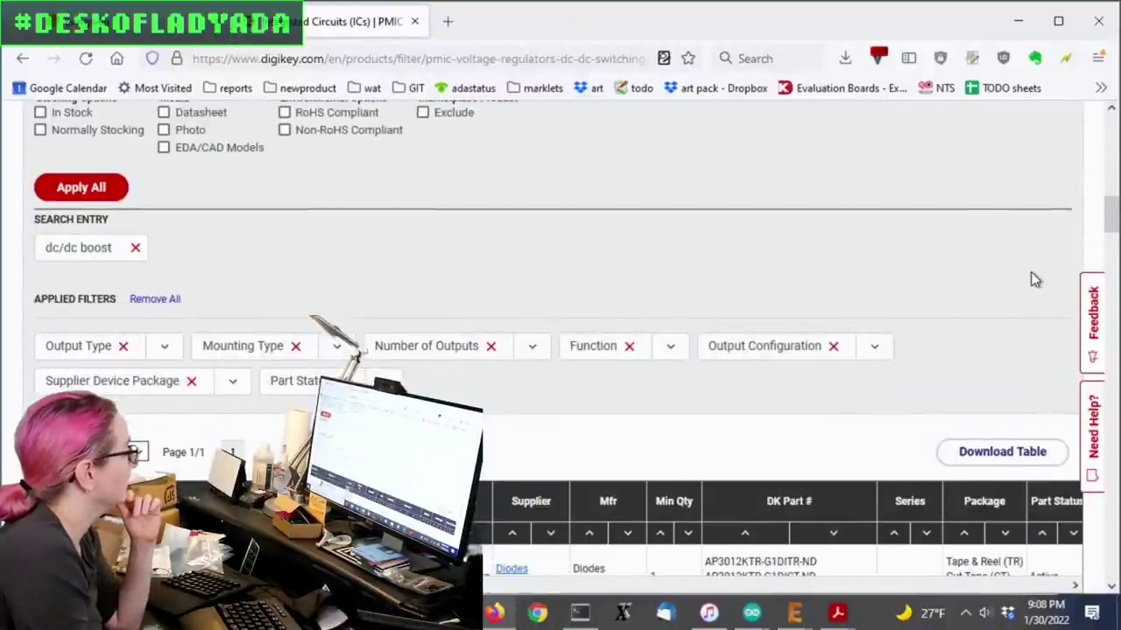
pyautogui.scroll(8, 1033, 275)
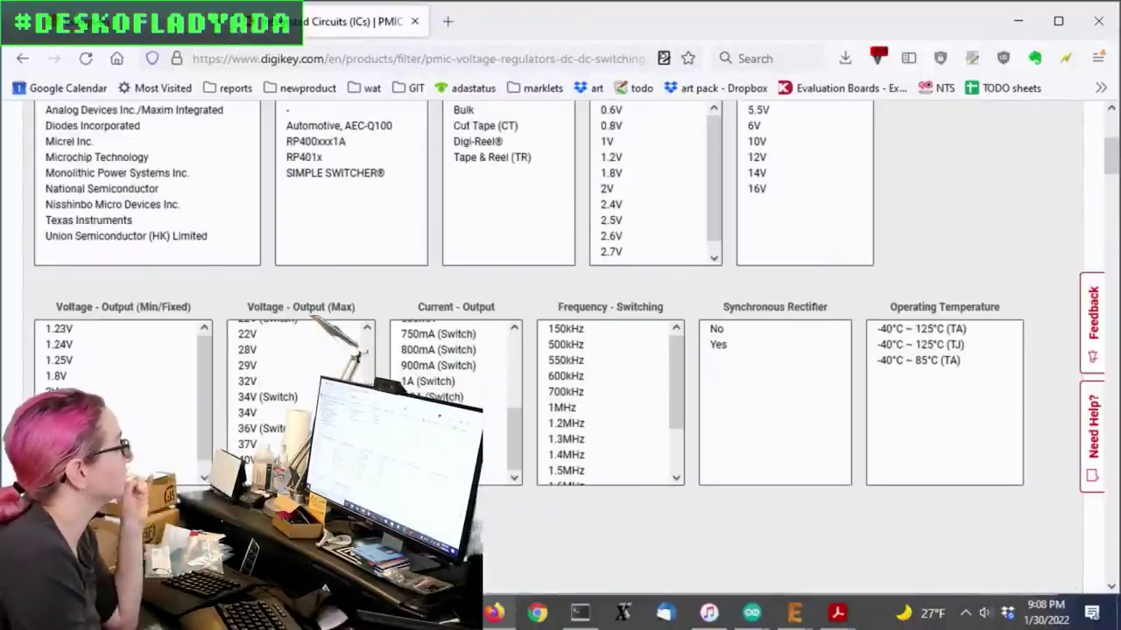
pyautogui.scroll(2, 295, 385)
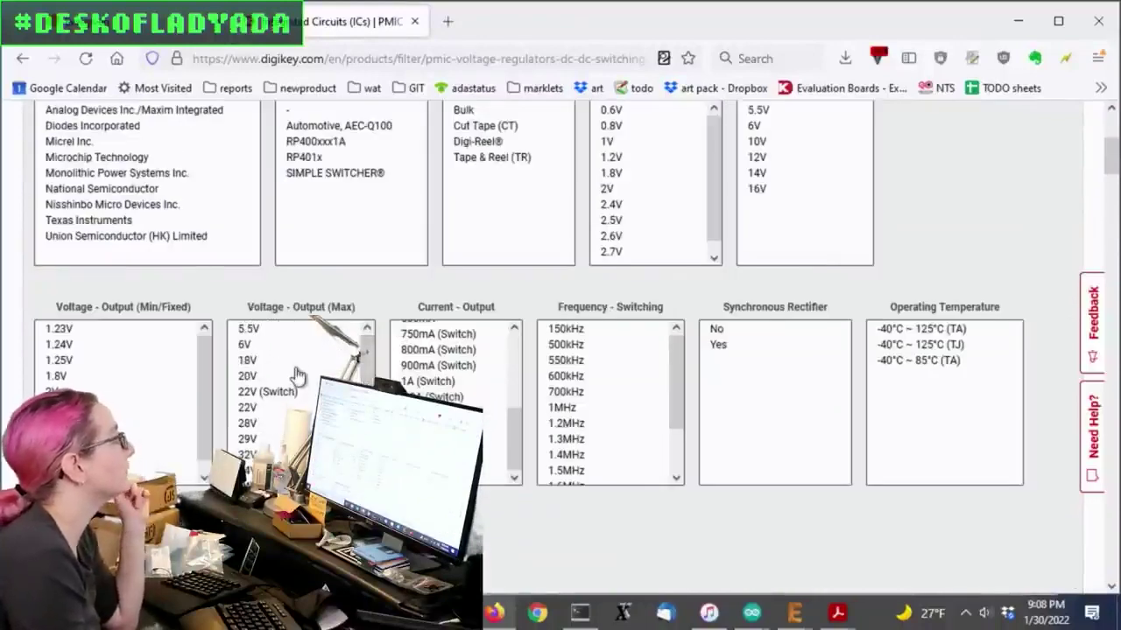
pyautogui.moveTo(297, 375); pyautogui.dragTo(280, 486)
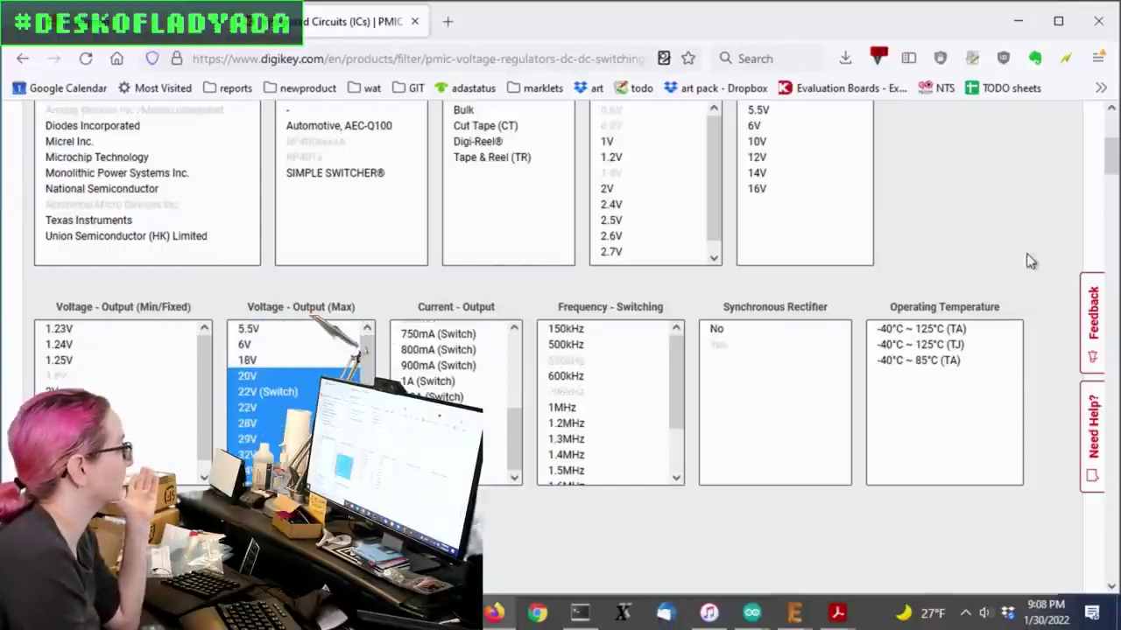
pyautogui.scroll(-3, 1025, 257)
pyautogui.scroll(3, 867, 370)
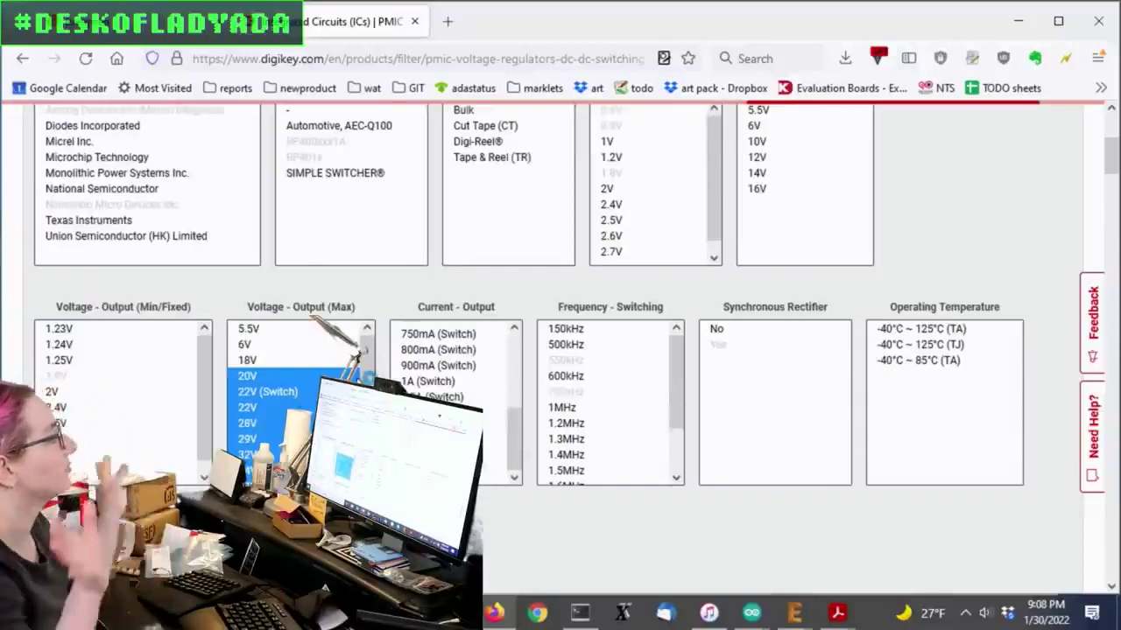
pyautogui.scroll(-2, 713, 261)
pyautogui.scroll(-2, 714, 261)
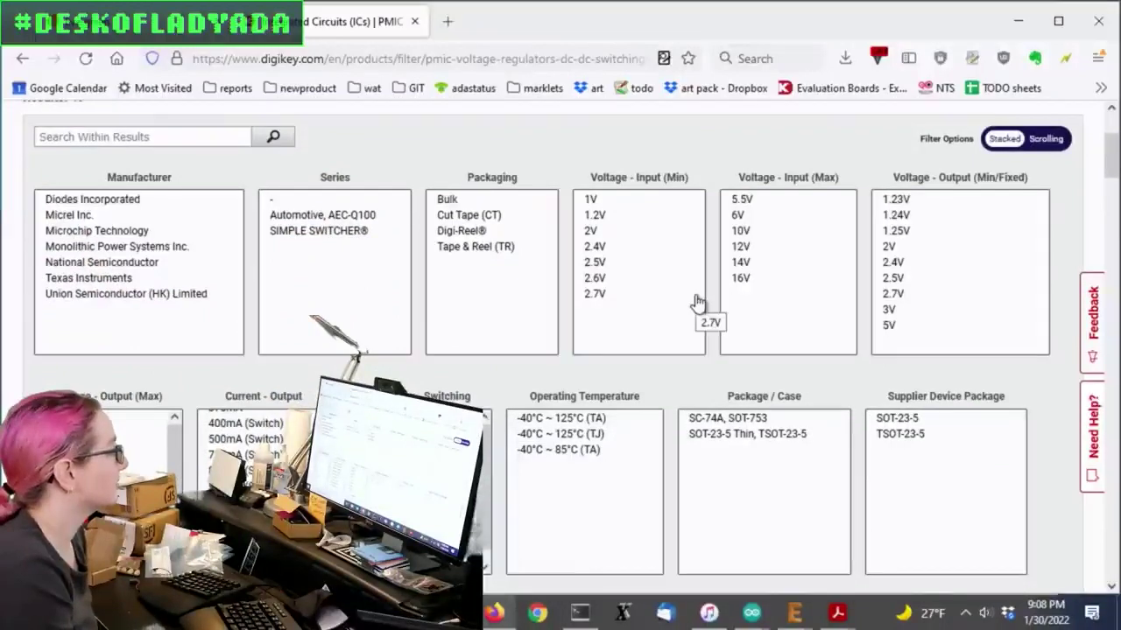
# Step: Open the AP3012KTR-G1 product page from the filtered results and show its standard pricing
pyautogui.scroll(-5, 994, 305)
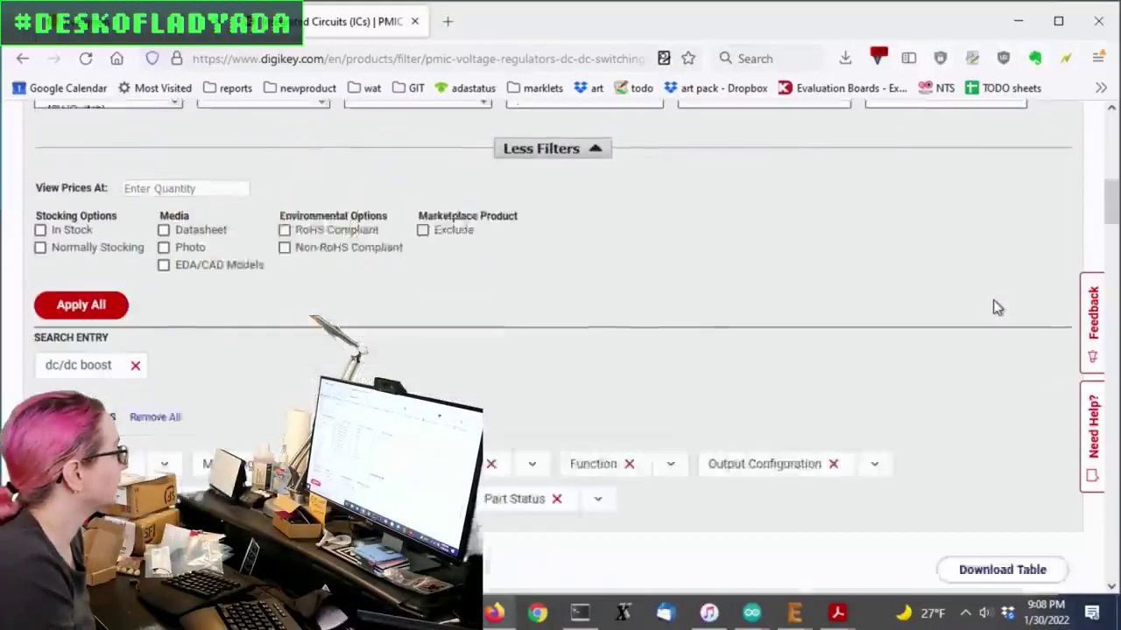
pyautogui.scroll(-5, 994, 307)
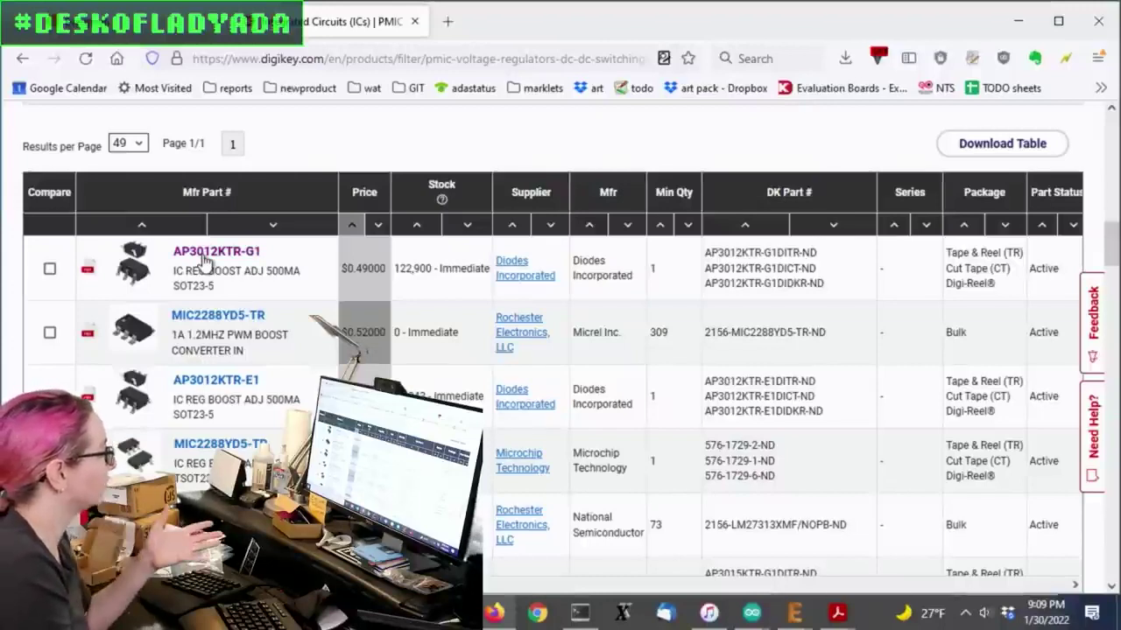
pyautogui.click(202, 254)
pyautogui.scroll(-3, 977, 310)
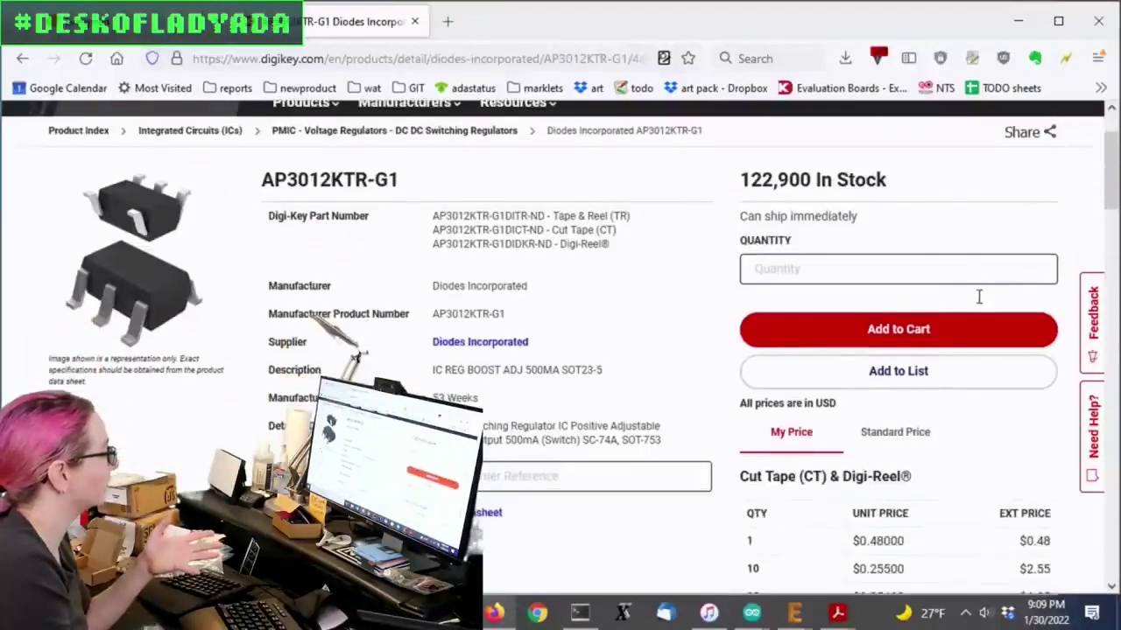
pyautogui.scroll(-2, 974, 310)
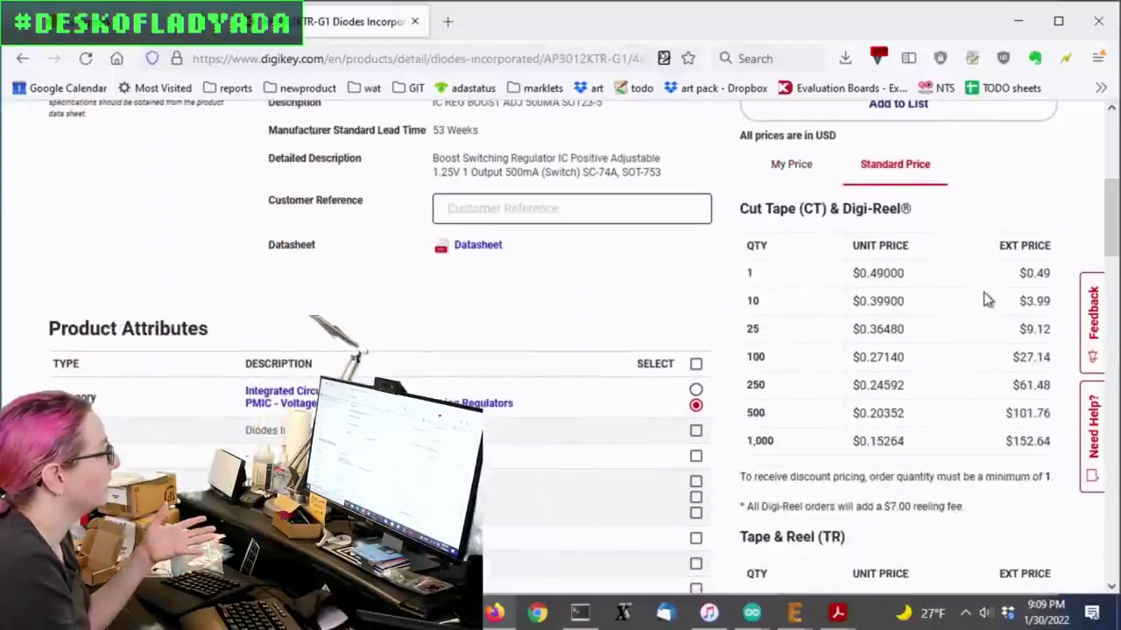
pyautogui.scroll(-5, 679, 276)
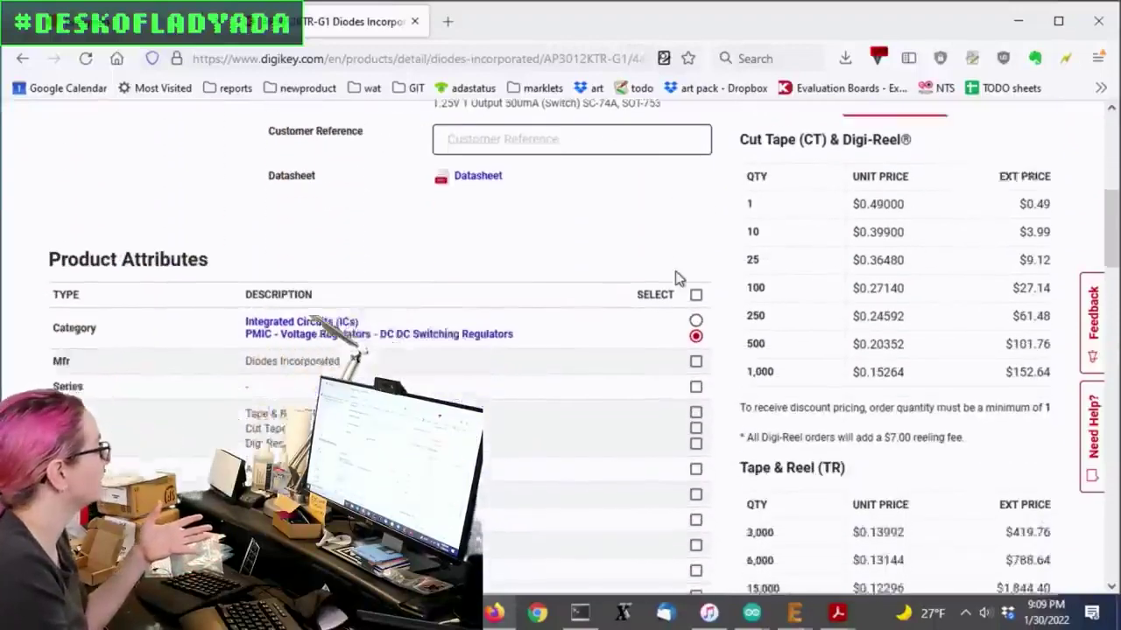
# Step: Examine the AP3012KTR-G1's input voltage range, output voltage range and output current in its product attributes
pyautogui.scroll(-2, 682, 274)
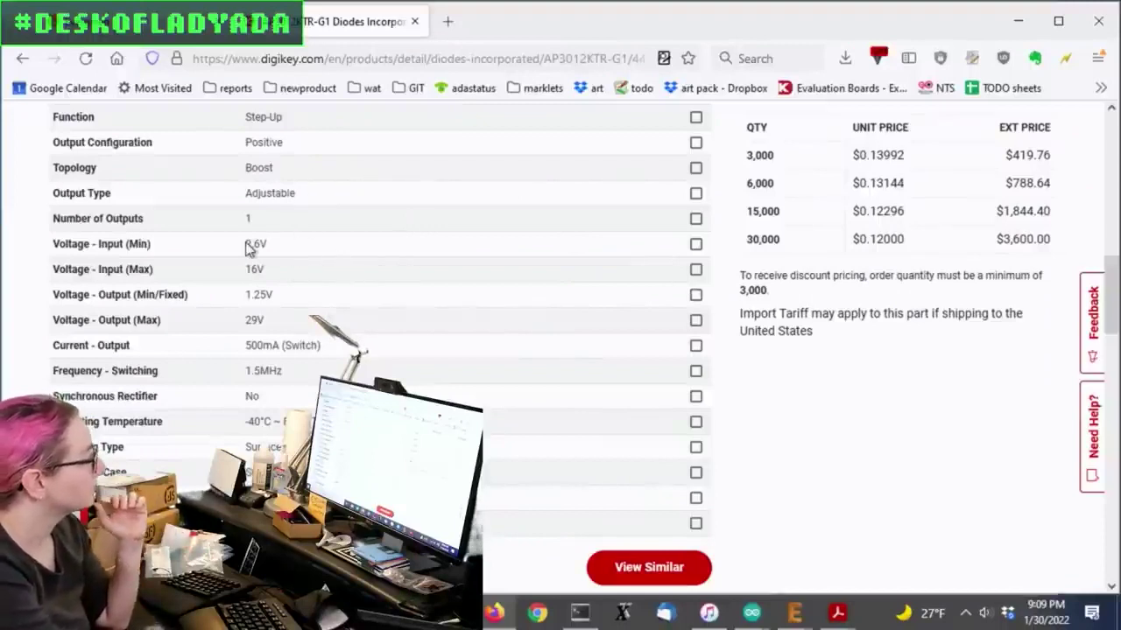
pyautogui.moveTo(246, 244); pyautogui.dragTo(280, 271)
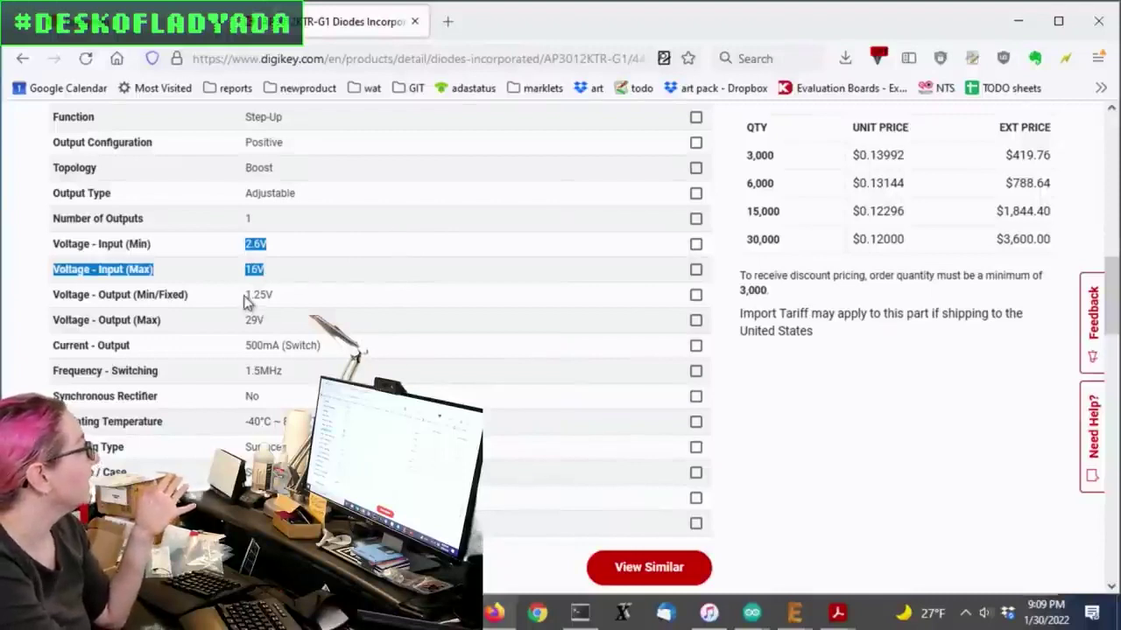
pyautogui.moveTo(246, 299); pyautogui.dragTo(246, 350)
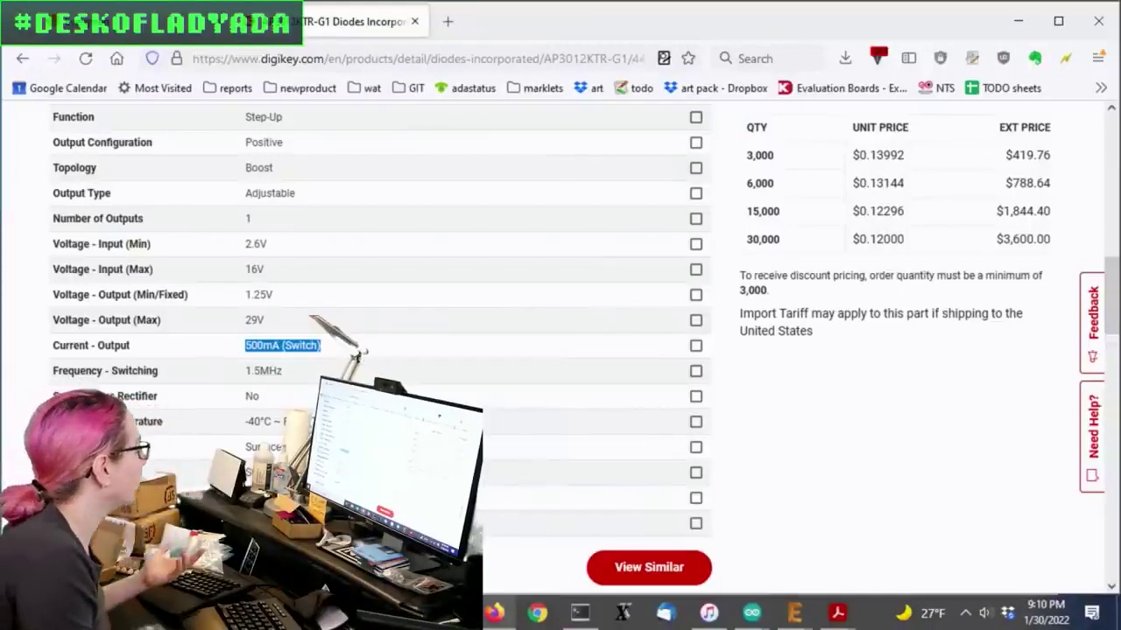
# Step: Switch to the FAN5331 datasheet in Adobe Acrobat and view its pin assignment diagram
pyautogui.click(838, 613)
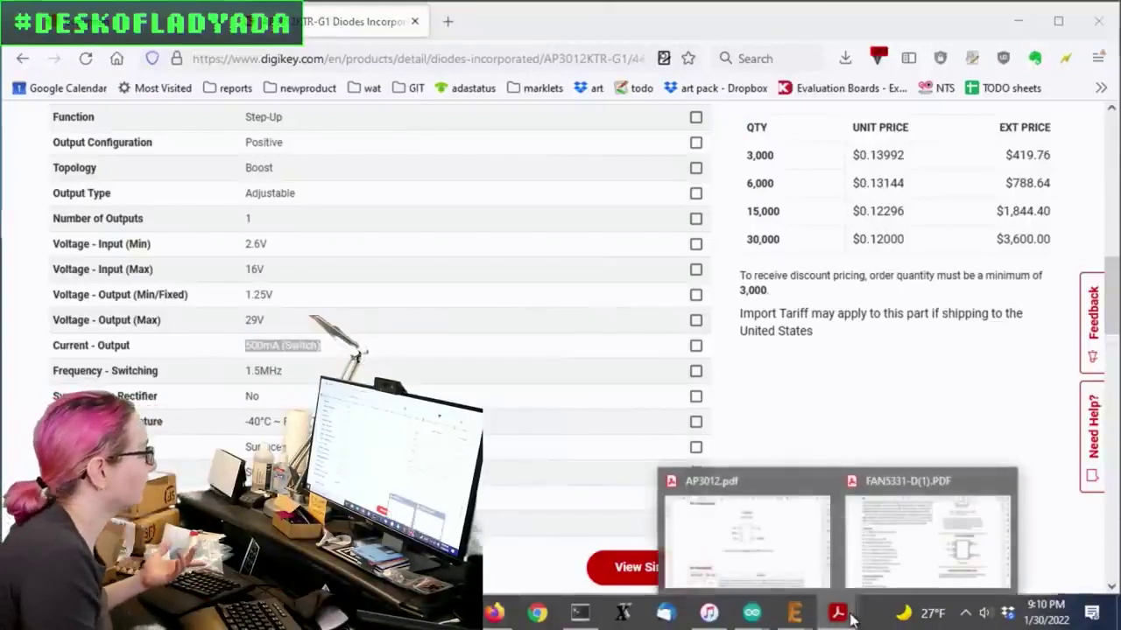
pyautogui.click(894, 554)
pyautogui.scroll(4, 866, 333)
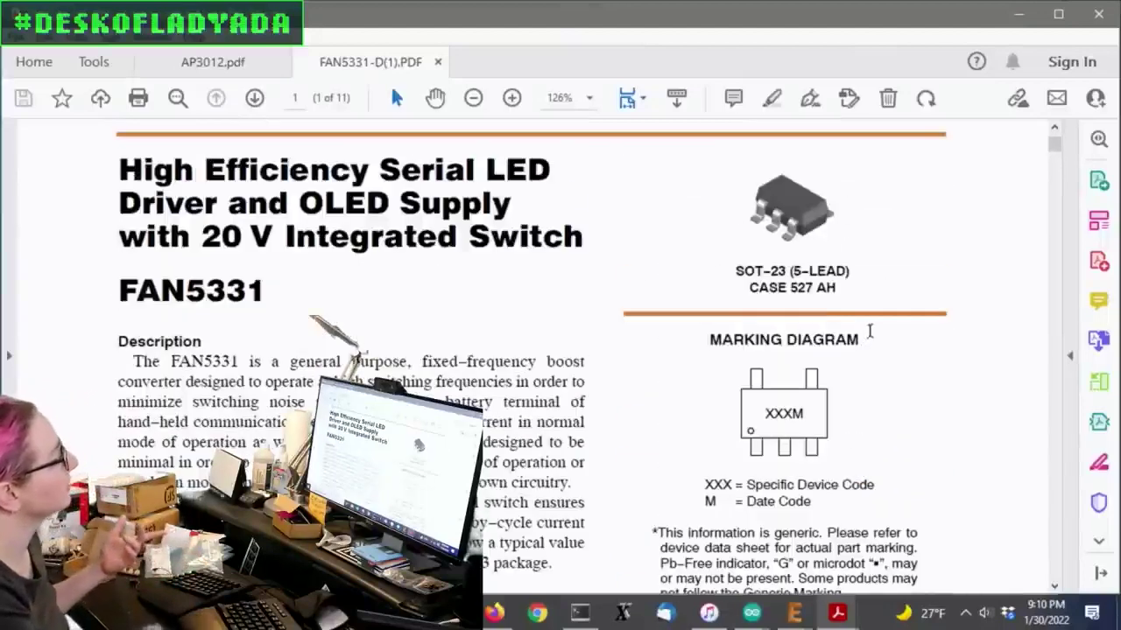
pyautogui.scroll(-5, 388, 292)
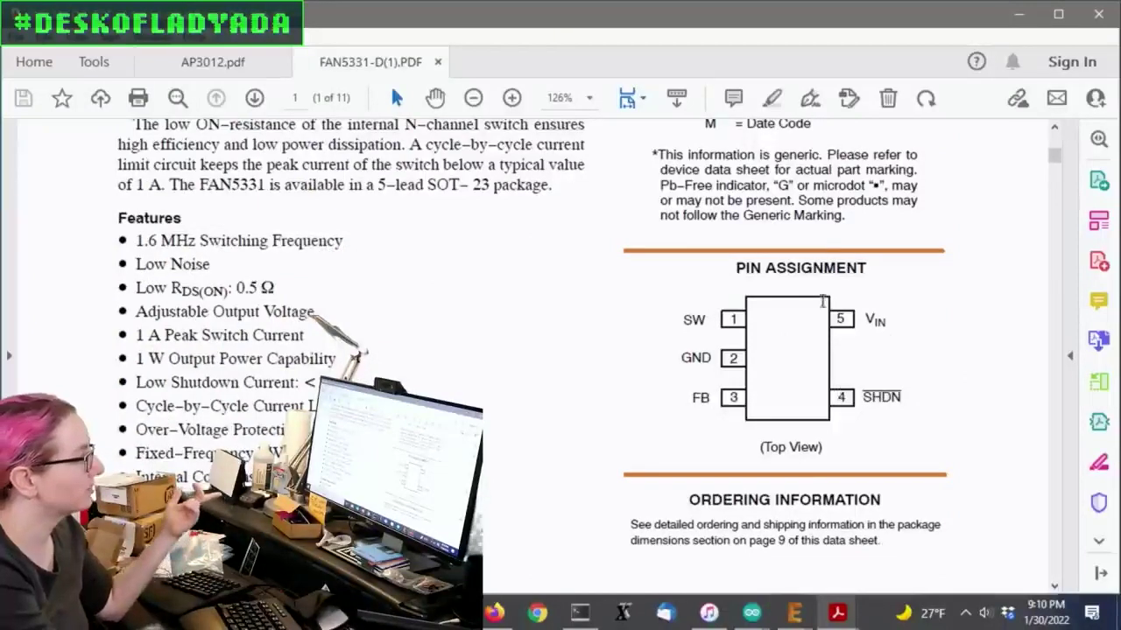
# Step: Compare the pin configuration in the AP3012 datasheet with the pin assignment in the FAN5331 datasheet
pyautogui.click(210, 69)
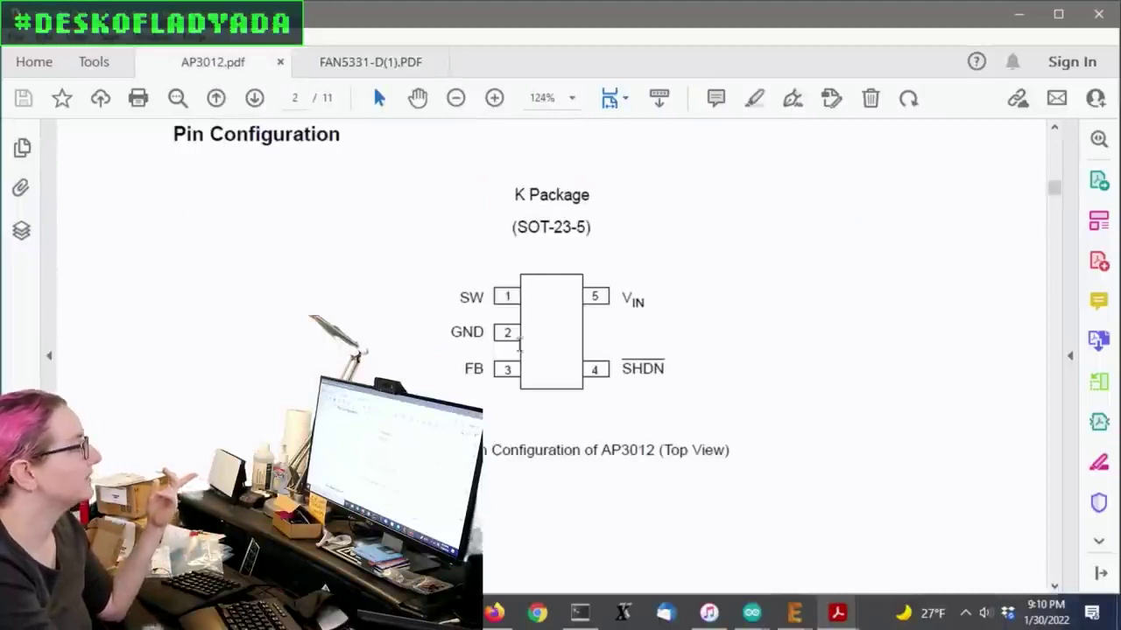
pyautogui.scroll(2, 464, 331)
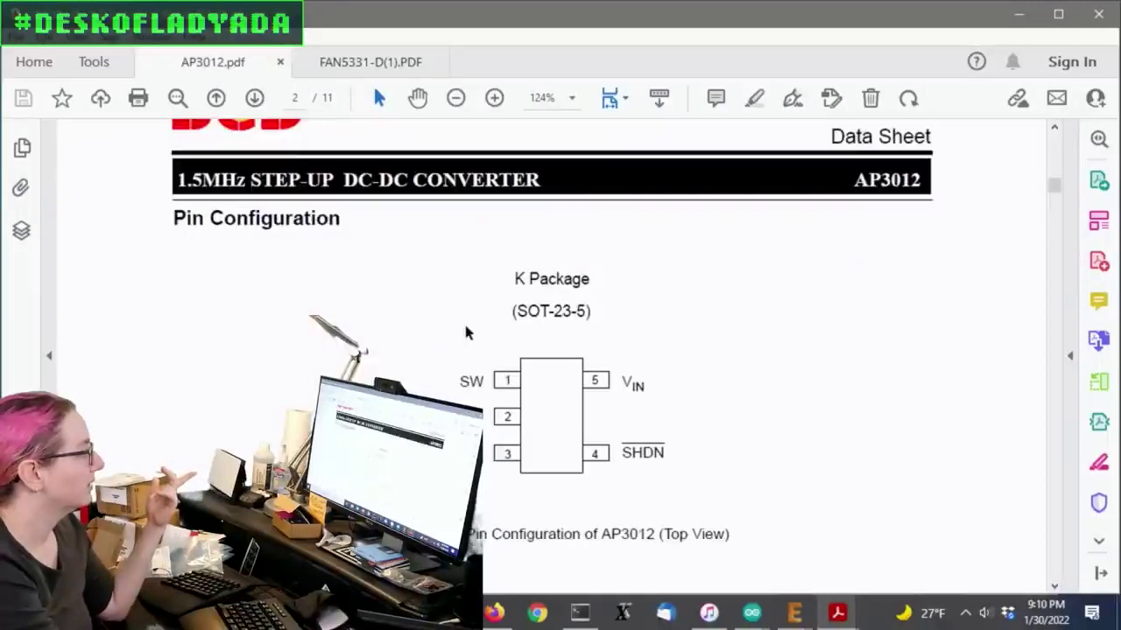
pyautogui.scroll(-1, 465, 333)
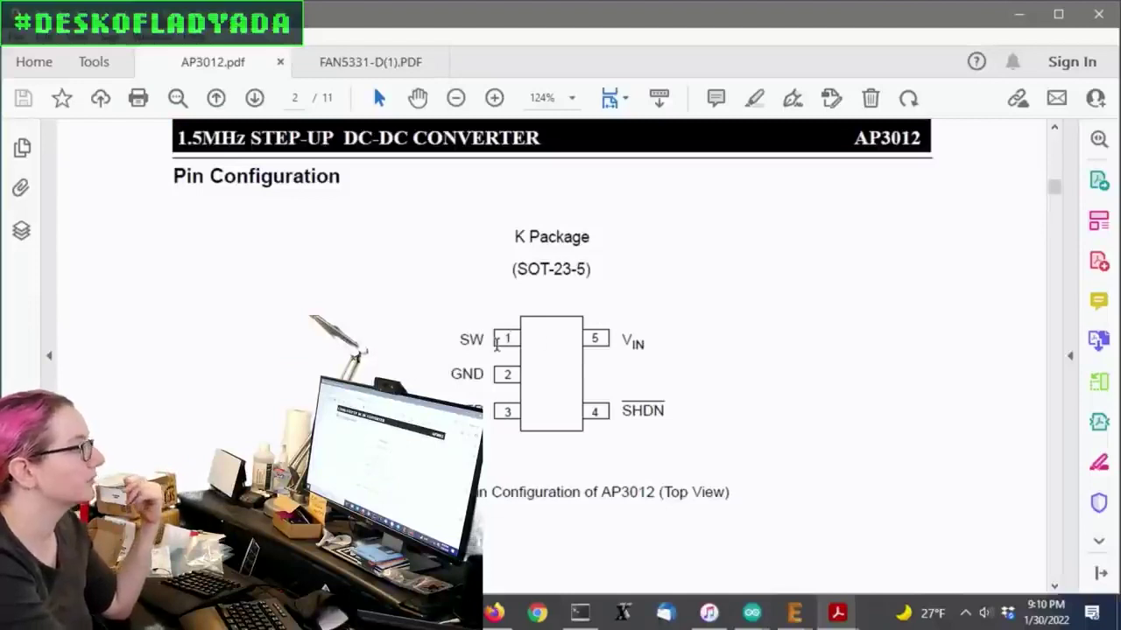
pyautogui.click(331, 59)
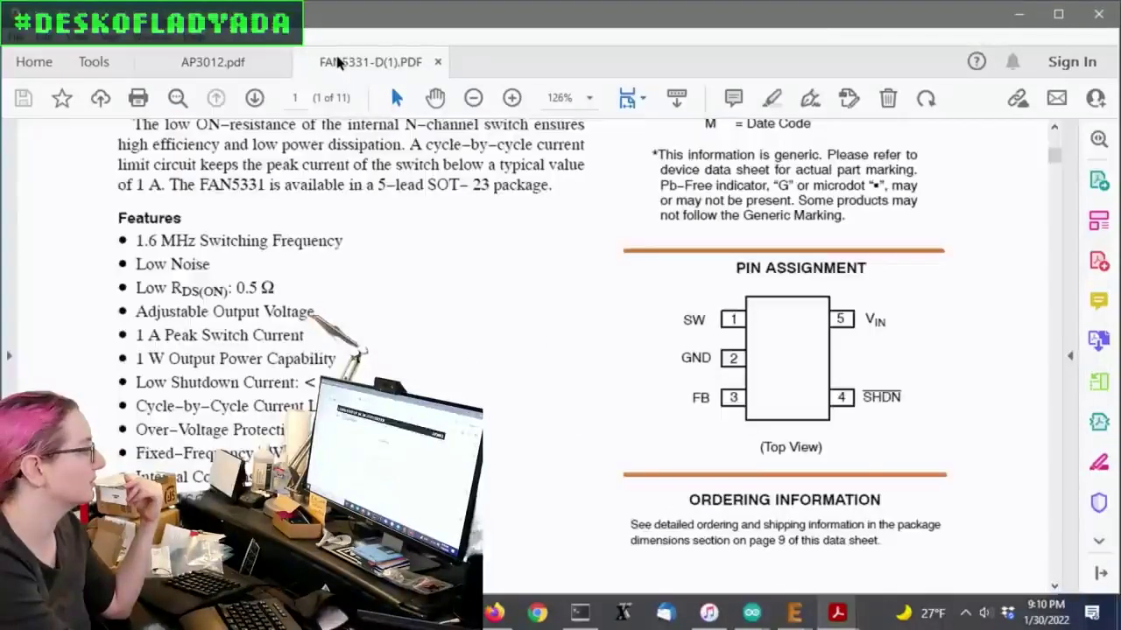
pyautogui.click(198, 70)
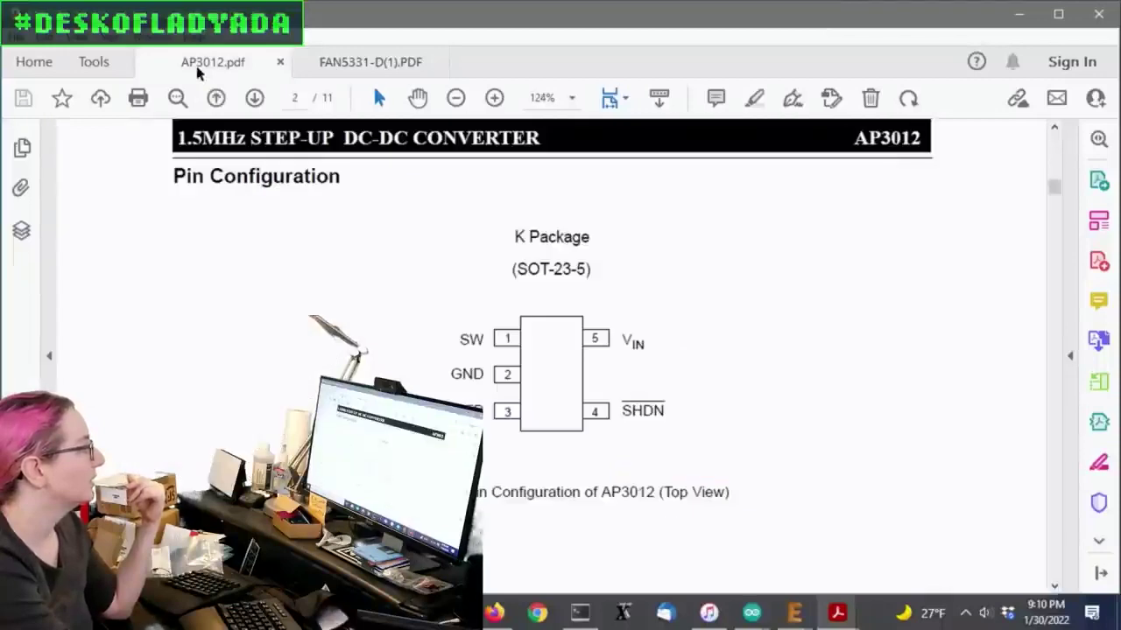
pyautogui.click(350, 68)
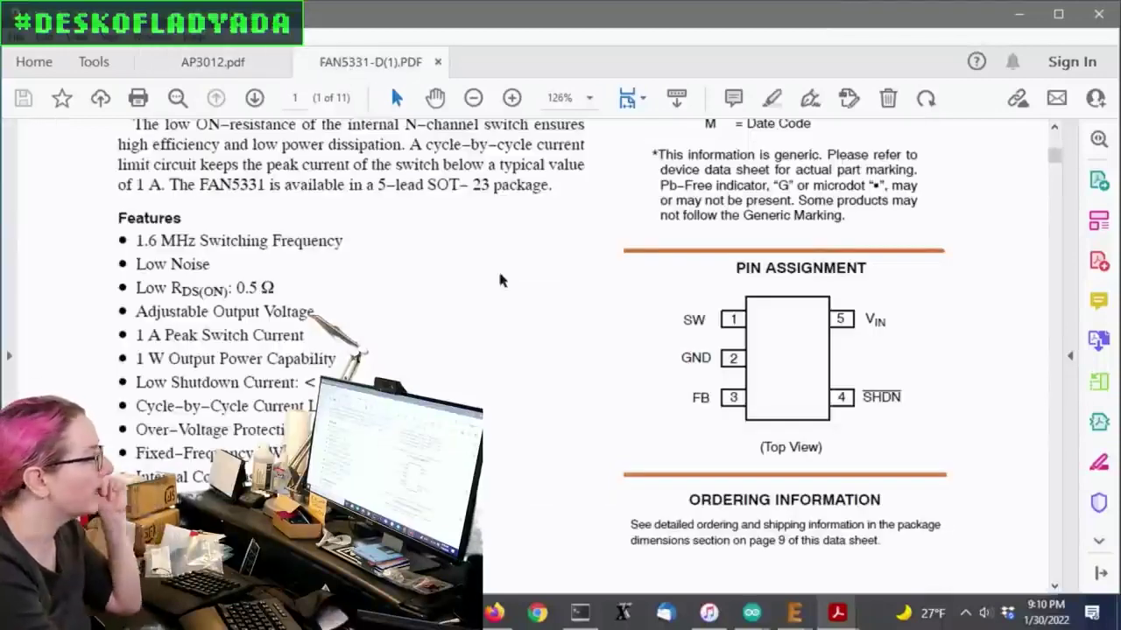
# Step: Switch back to Digi-Key in Firefox and return from the AP3012KTR-G1 page to the filtered regulator results
pyautogui.hotkey('alt', 'Tab')
pyautogui.click(382, 289)
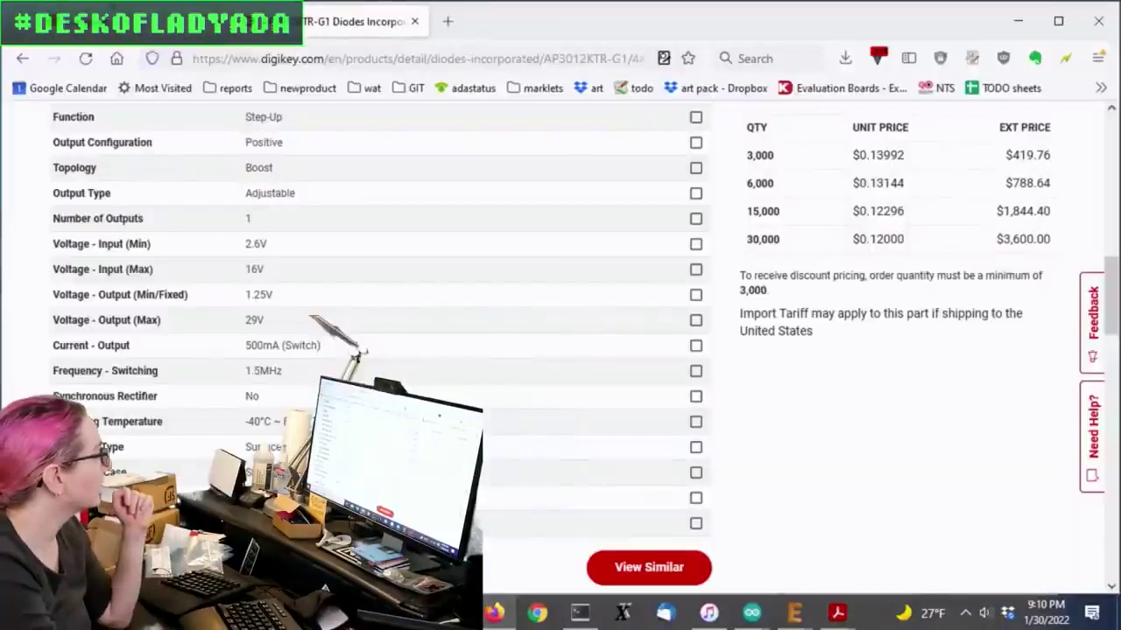
pyautogui.scroll(-3, 298, 192)
pyautogui.click(698, 253)
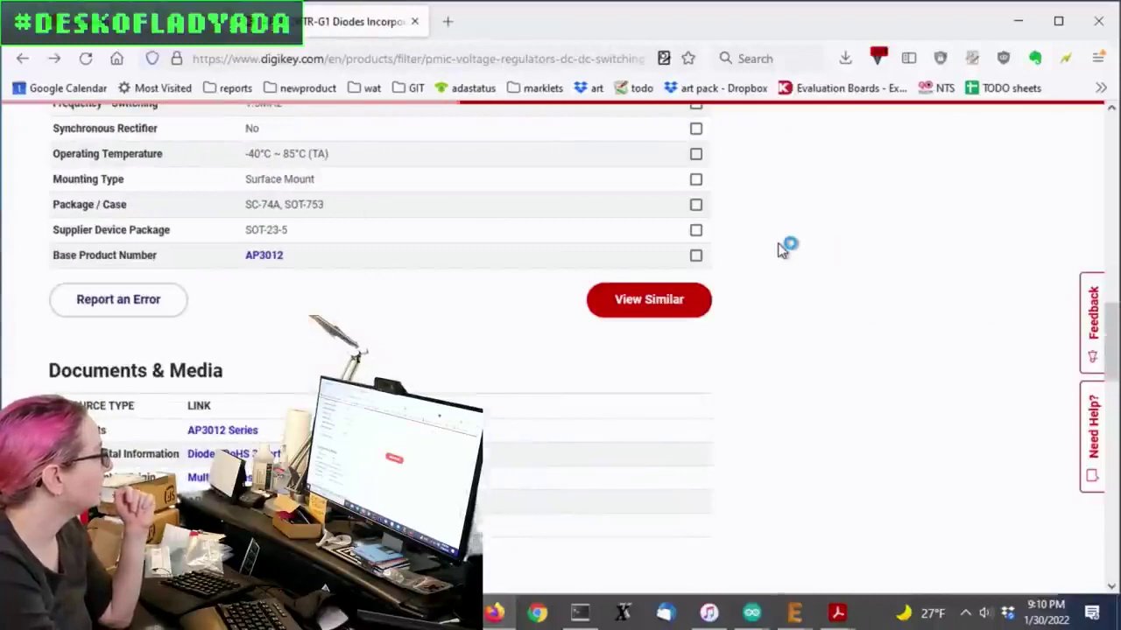
pyautogui.scroll(-1, 781, 249)
pyautogui.scroll(-2, 782, 249)
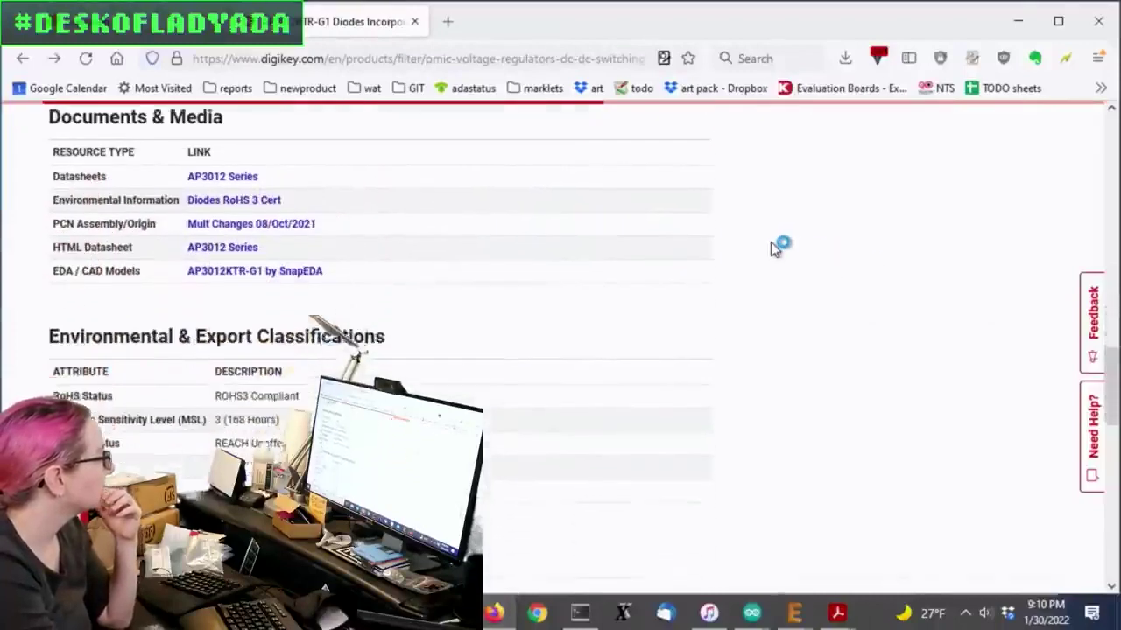
pyautogui.scroll(-8, 771, 251)
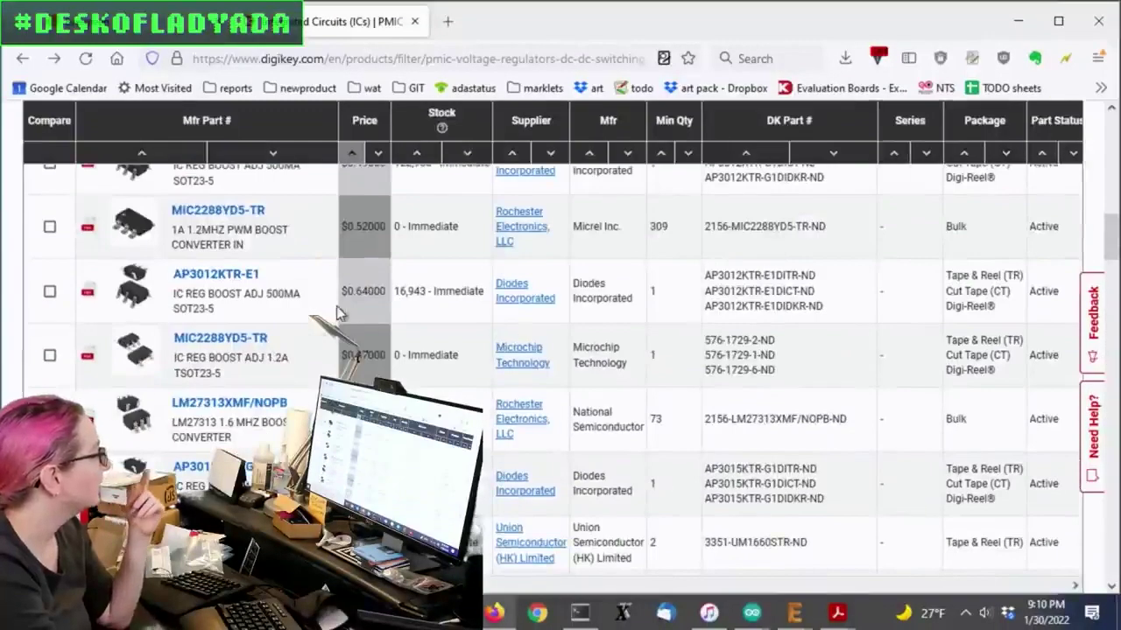
# Step: Select AP3012KTR-G1 and AP3012KTR-E1 in the results and open their side-by-side comparison
pyautogui.scroll(1, 340, 313)
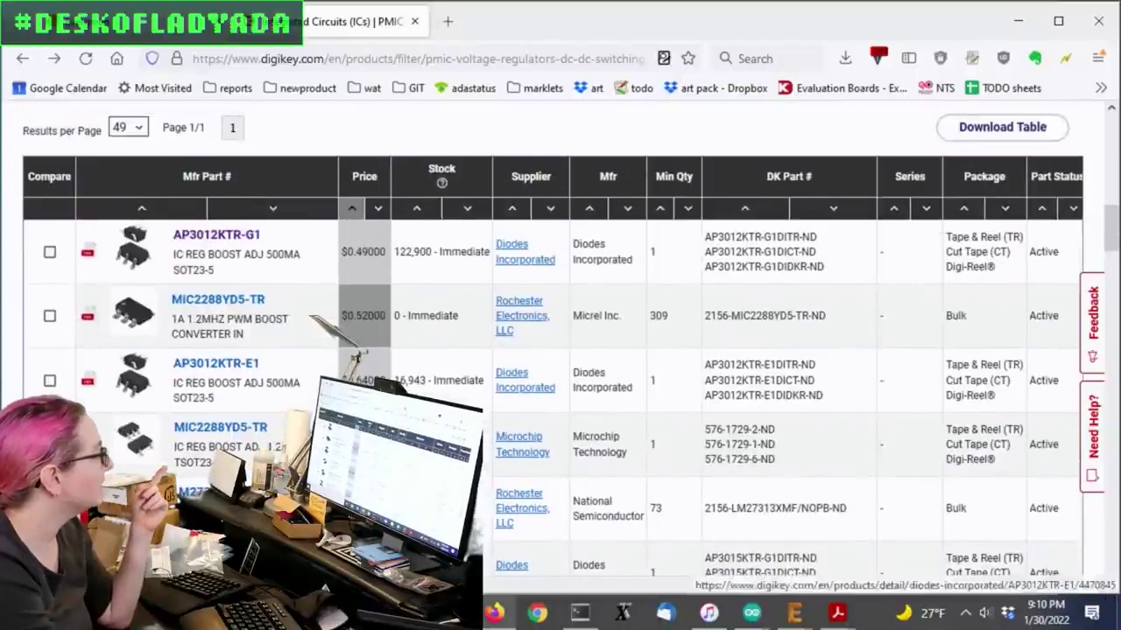
pyautogui.hscroll(5, 543, 585)
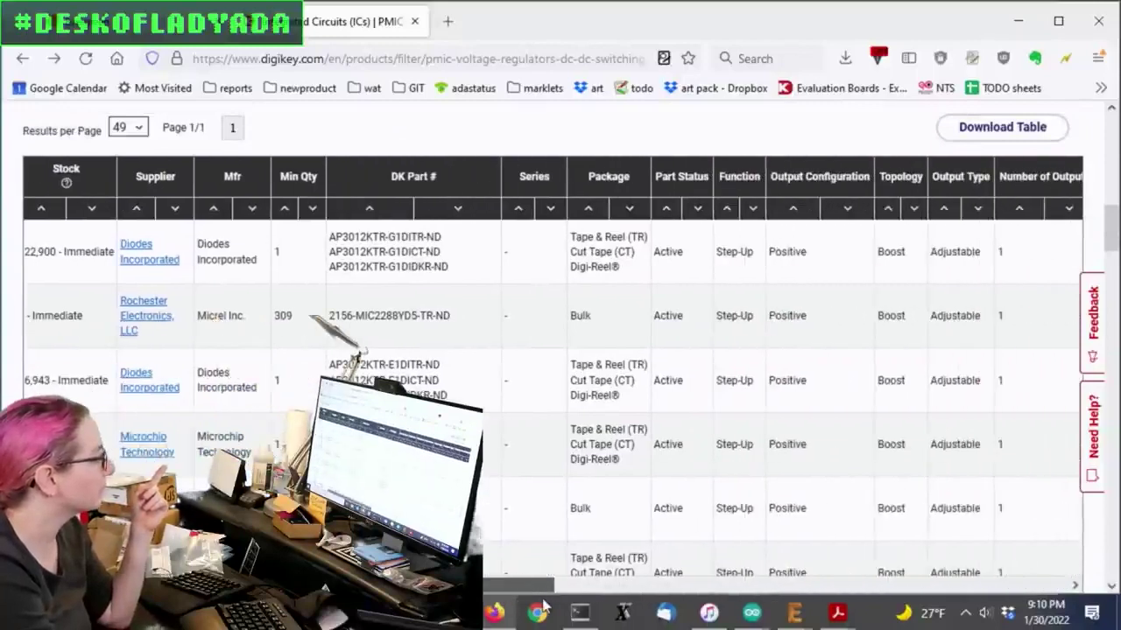
pyautogui.moveTo(545, 585)
pyautogui.mouseDown()
pyautogui.moveTo(371, 585)
pyautogui.moveTo(903, 581)
pyautogui.mouseUp()
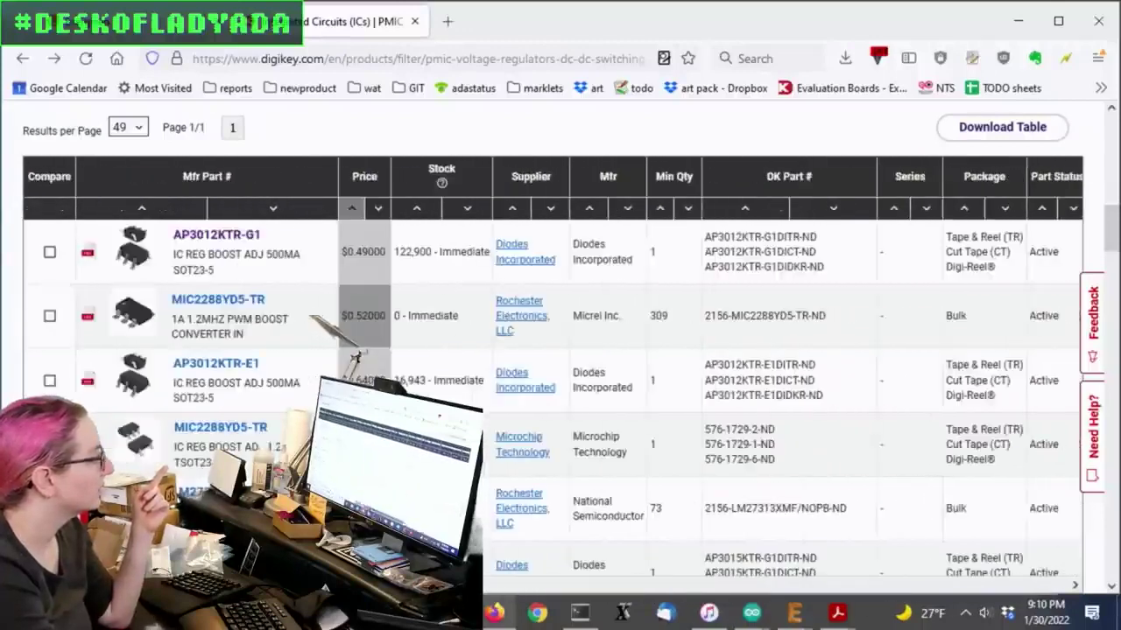
pyautogui.click(49, 251)
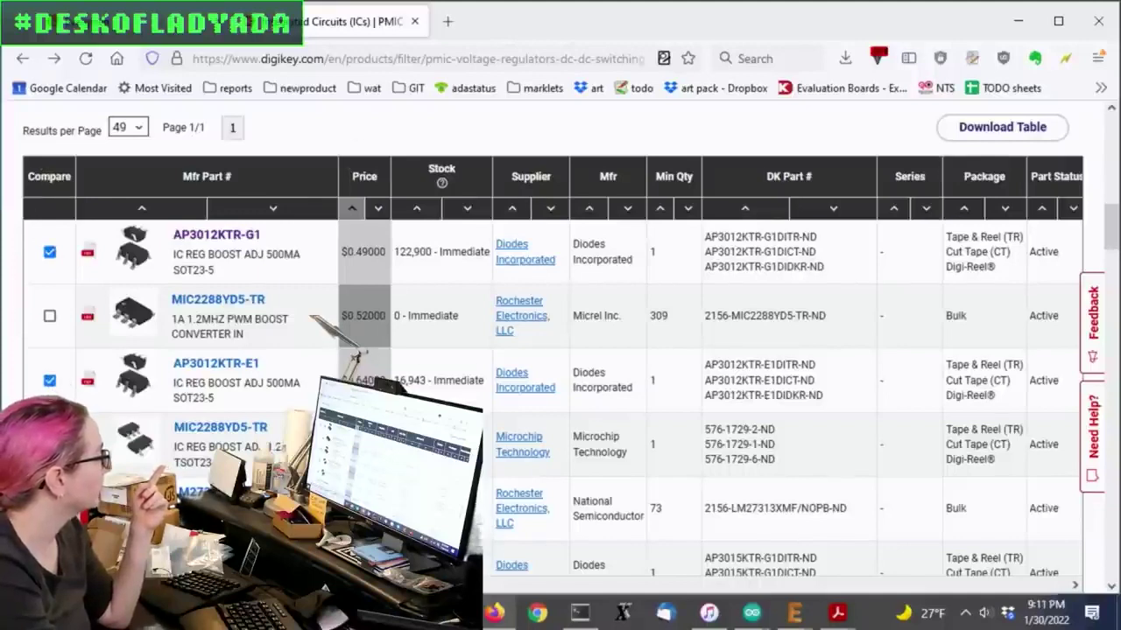
pyautogui.click(49, 176)
# Step: Compare the price, stock, packaging and electrical attributes of AP3012KTR-G1 and AP3012KTR-E1 in the side-by-side table
pyautogui.scroll(-3, 613, 408)
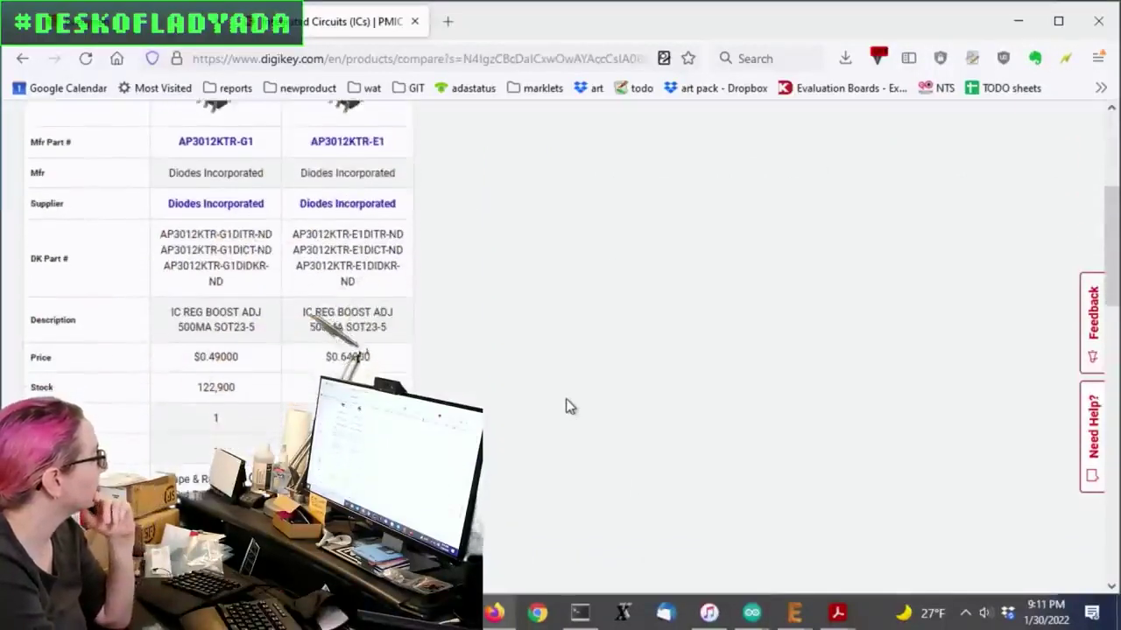
pyautogui.scroll(-1, 567, 407)
pyautogui.scroll(-1, 412, 326)
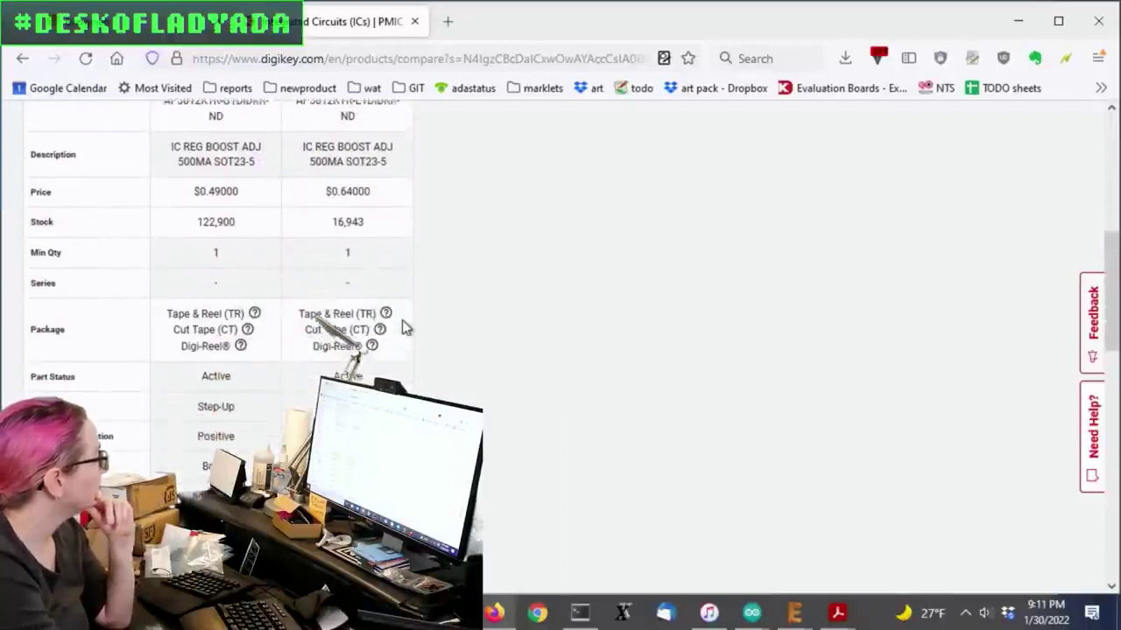
pyautogui.scroll(-1, 405, 326)
pyautogui.scroll(-1, 429, 322)
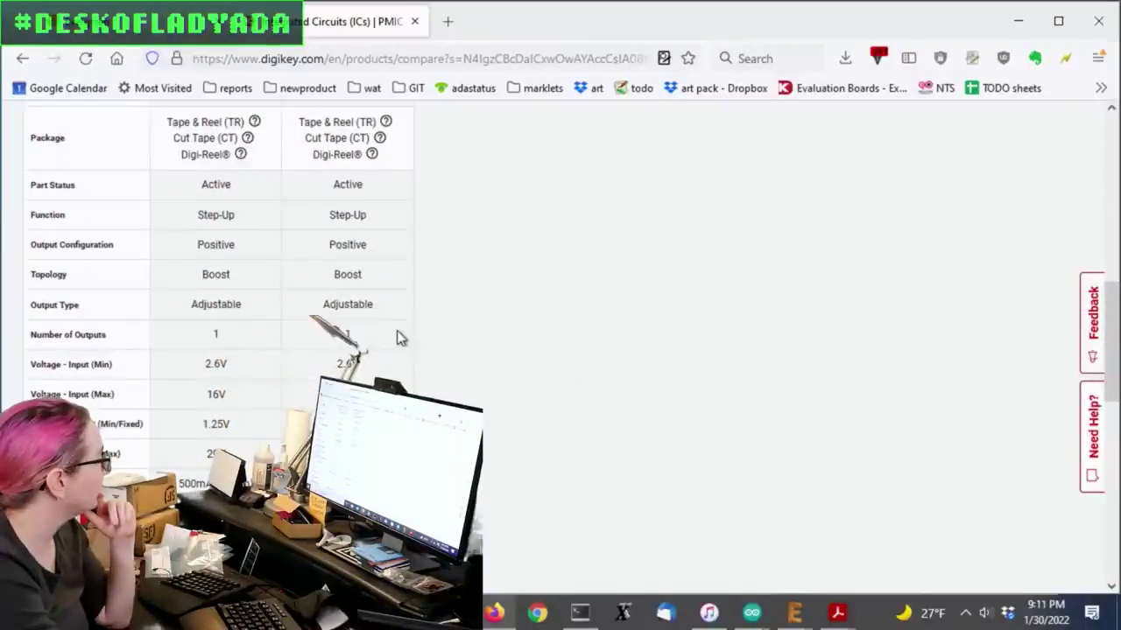
pyautogui.scroll(-2, 398, 337)
pyautogui.scroll(3, 401, 336)
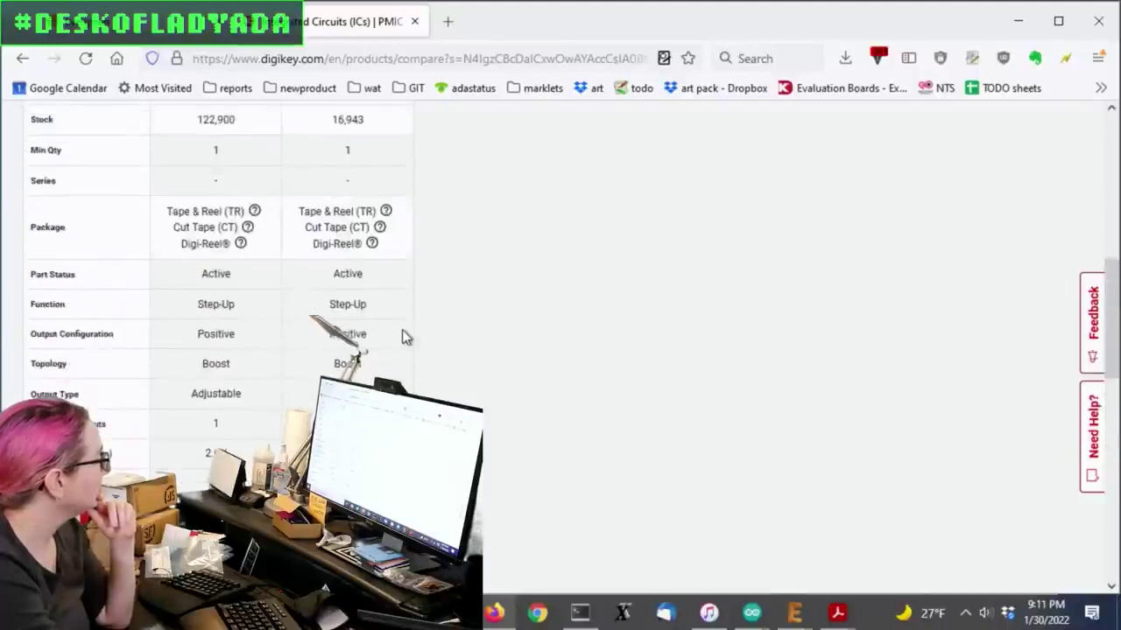
pyautogui.scroll(6, 403, 335)
pyautogui.scroll(-3, 404, 335)
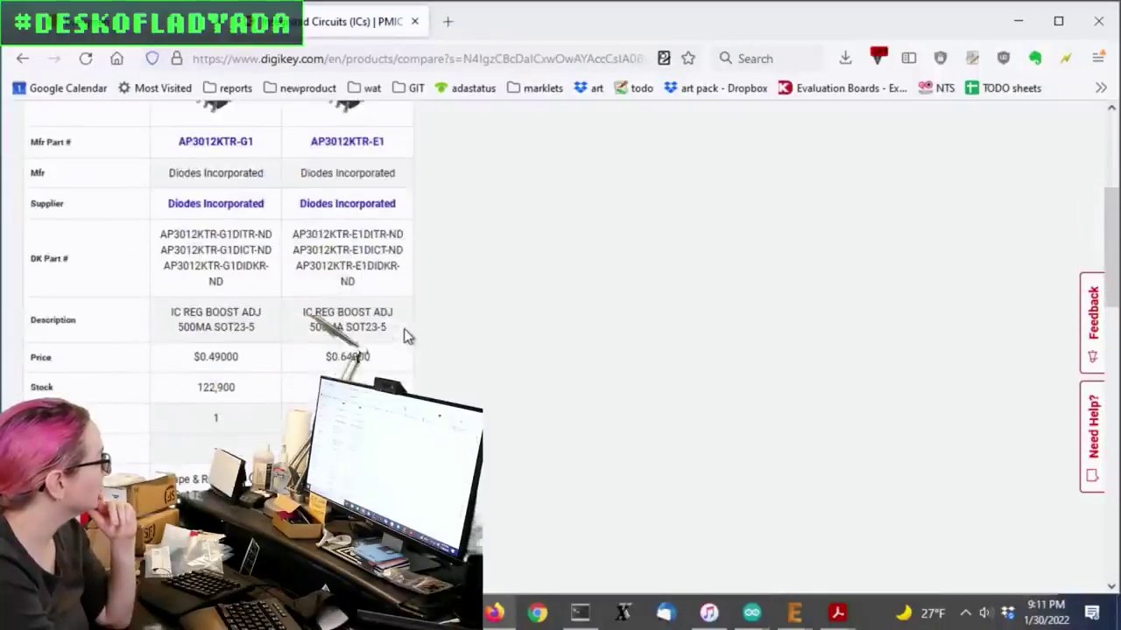
pyautogui.scroll(-2, 406, 335)
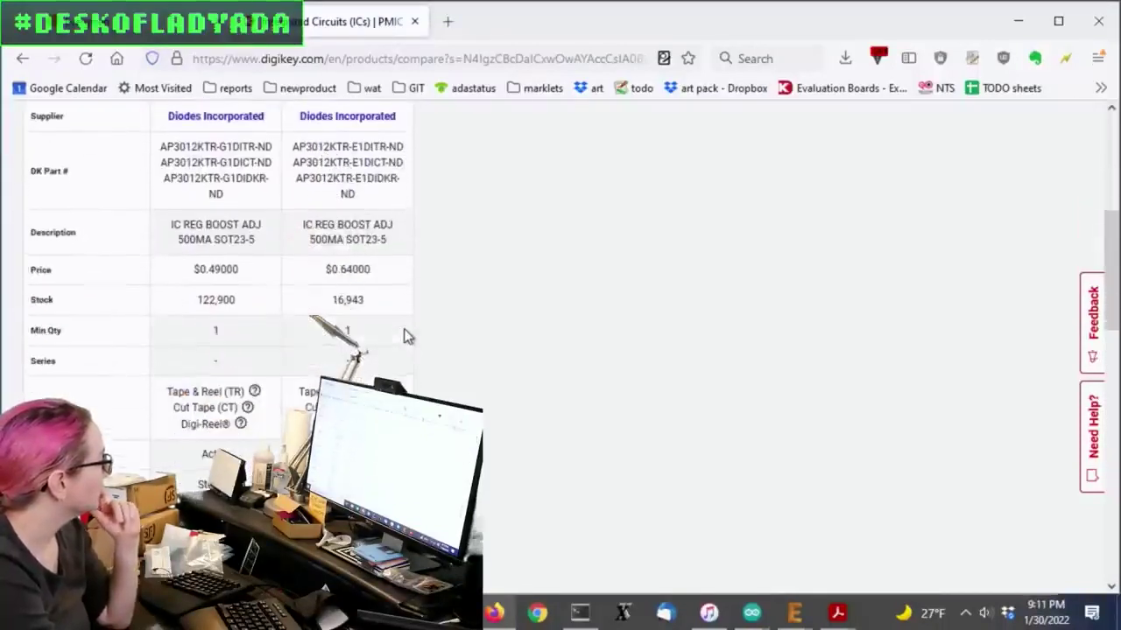
pyautogui.scroll(2, 429, 338)
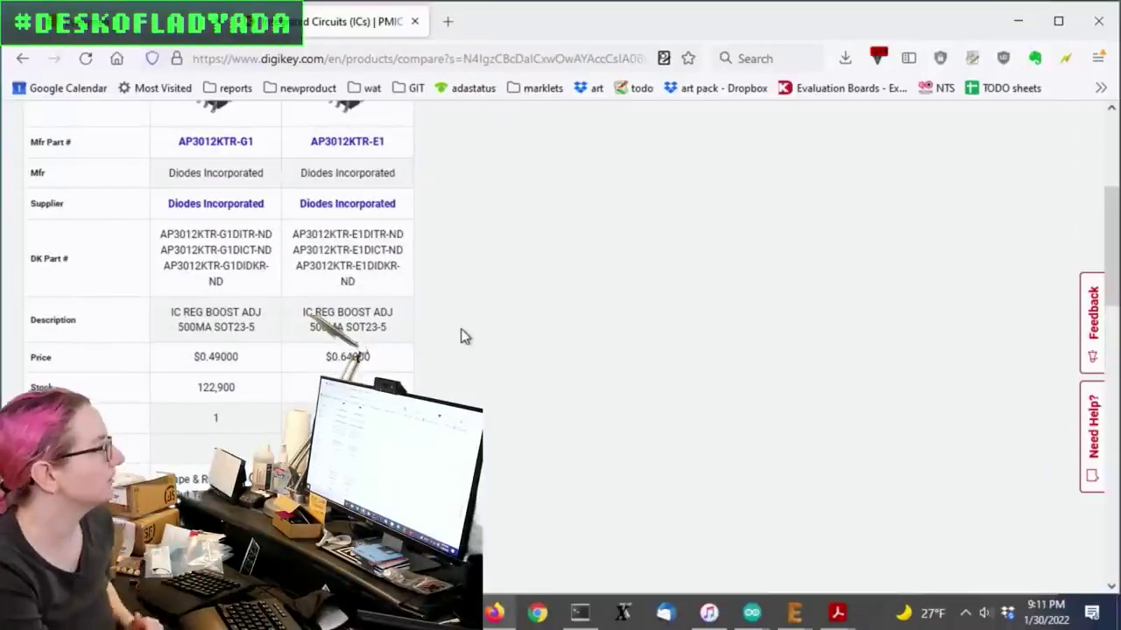
pyautogui.scroll(-1, 477, 335)
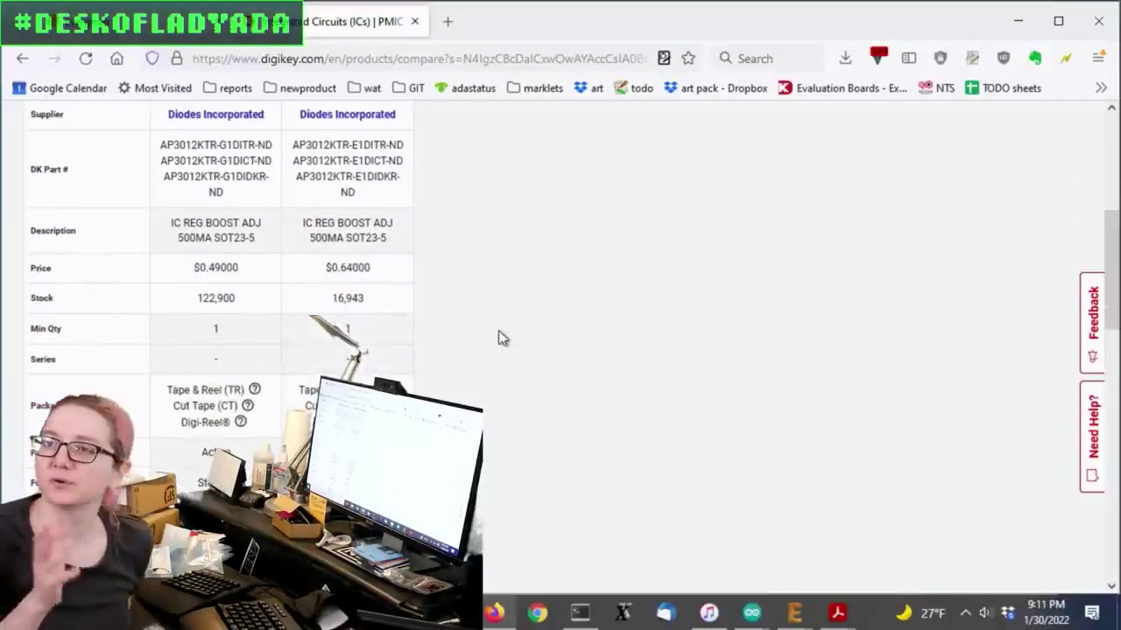
pyautogui.scroll(3, 569, 357)
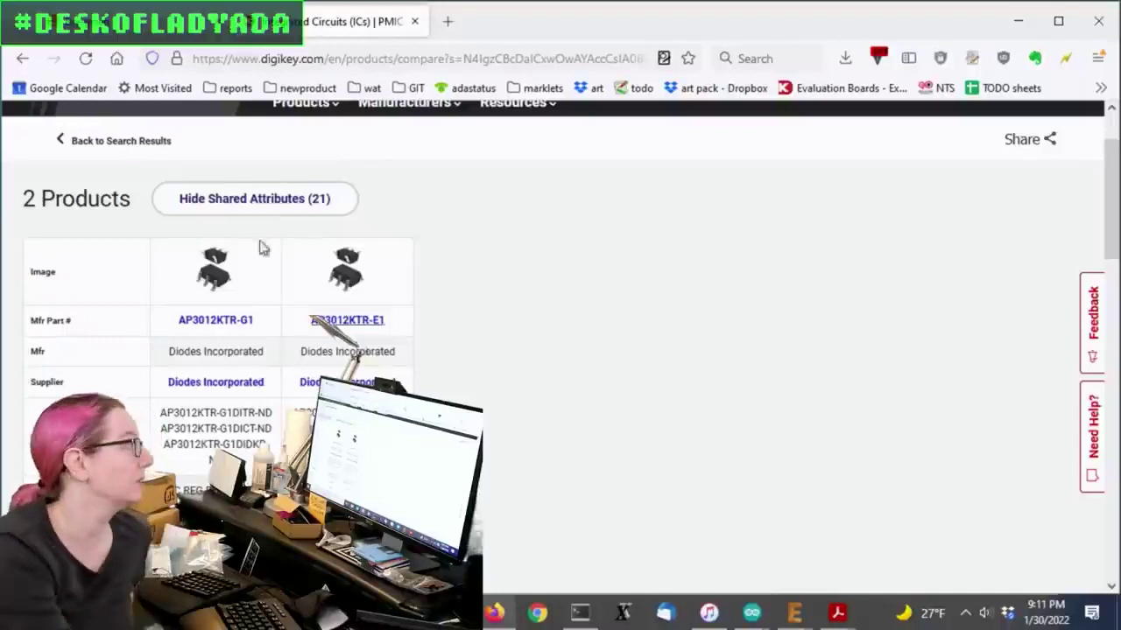
# Step: Return to the filtered regulator results and open the AP3012KTR-G1 product page to review its details and stock
pyautogui.click(23, 58)
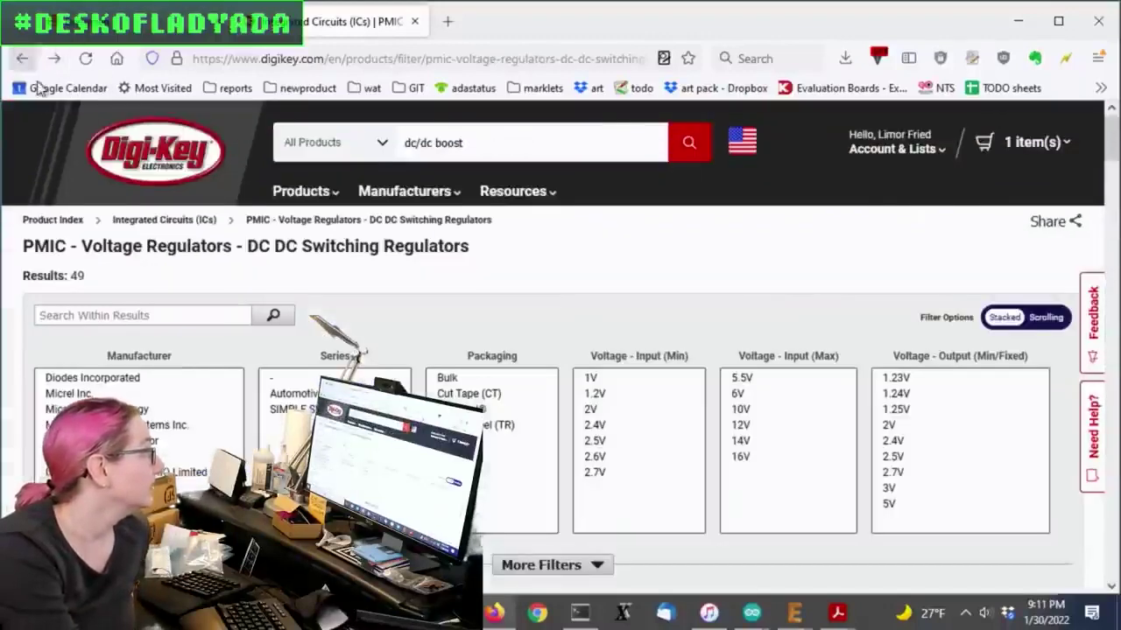
pyautogui.scroll(-15, 351, 245)
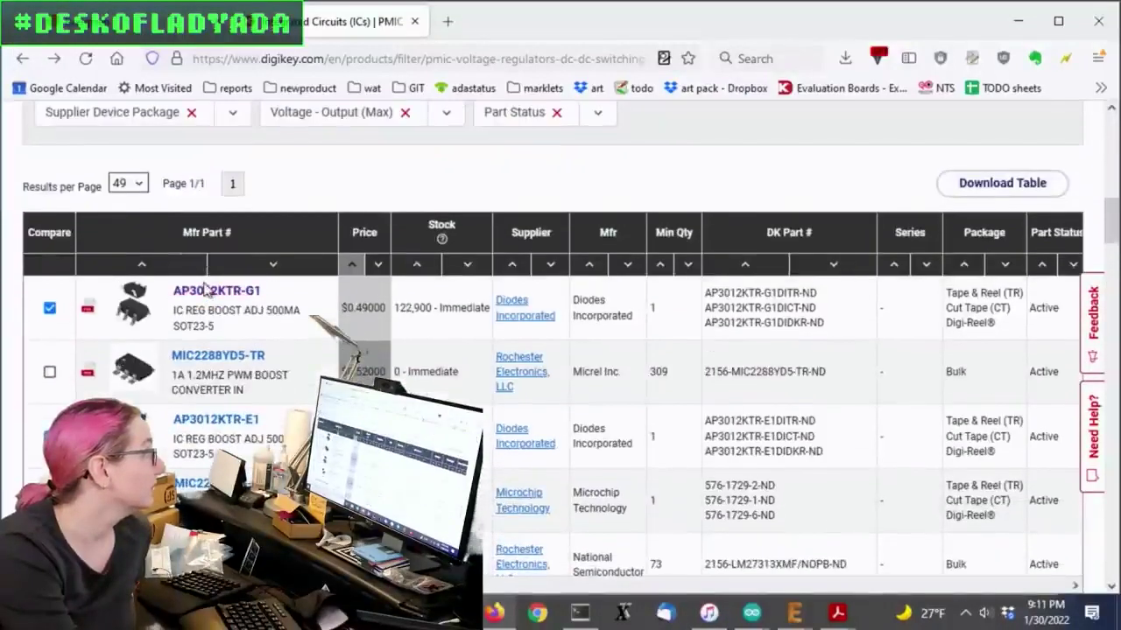
pyautogui.click(226, 292)
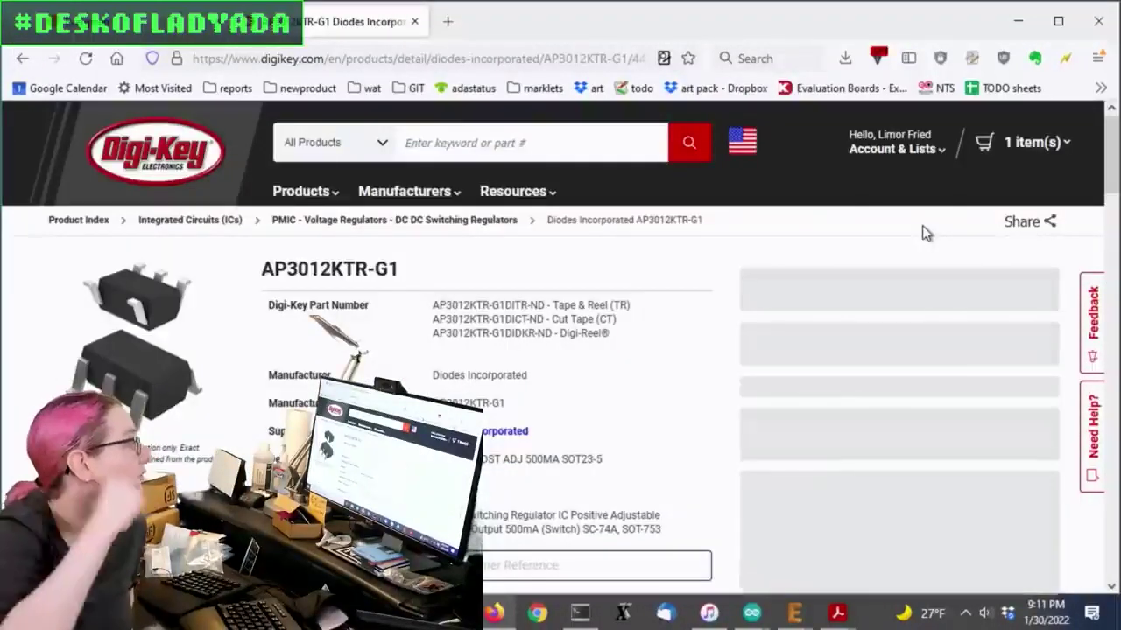
pyautogui.scroll(-2, 578, 333)
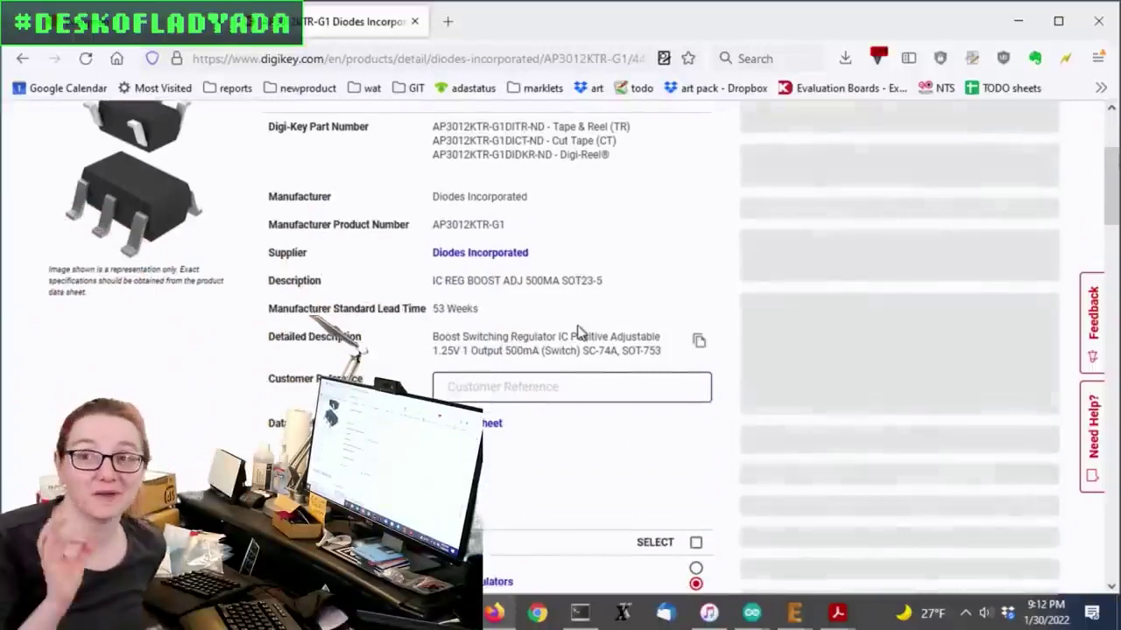
pyautogui.scroll(1, 315, 151)
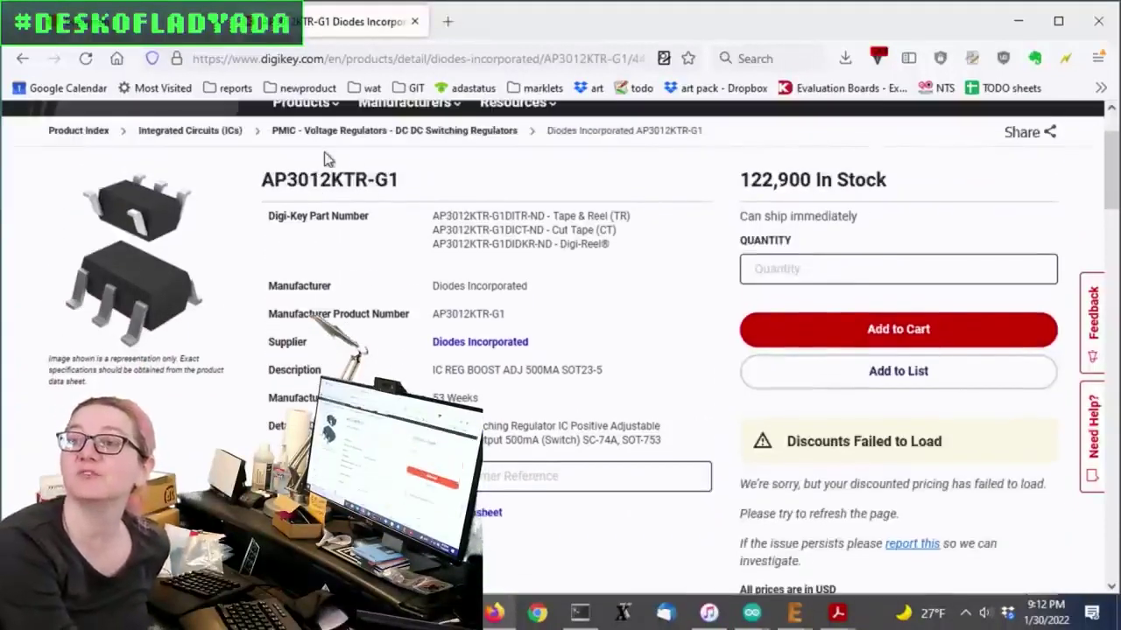